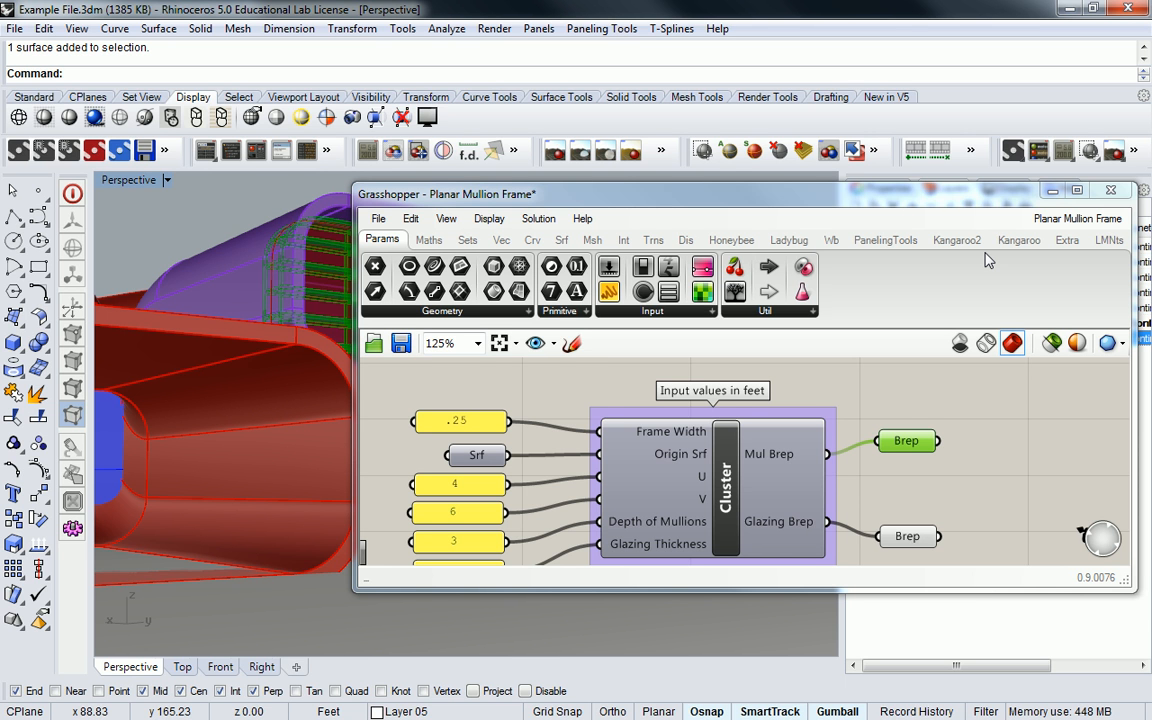
- Collapse the Grasshopper window and examine the previewed mullion frame inside the purple tube's opening, testing whether it can be selected
{"action": "double_click", "coordinate": [686, 195]}
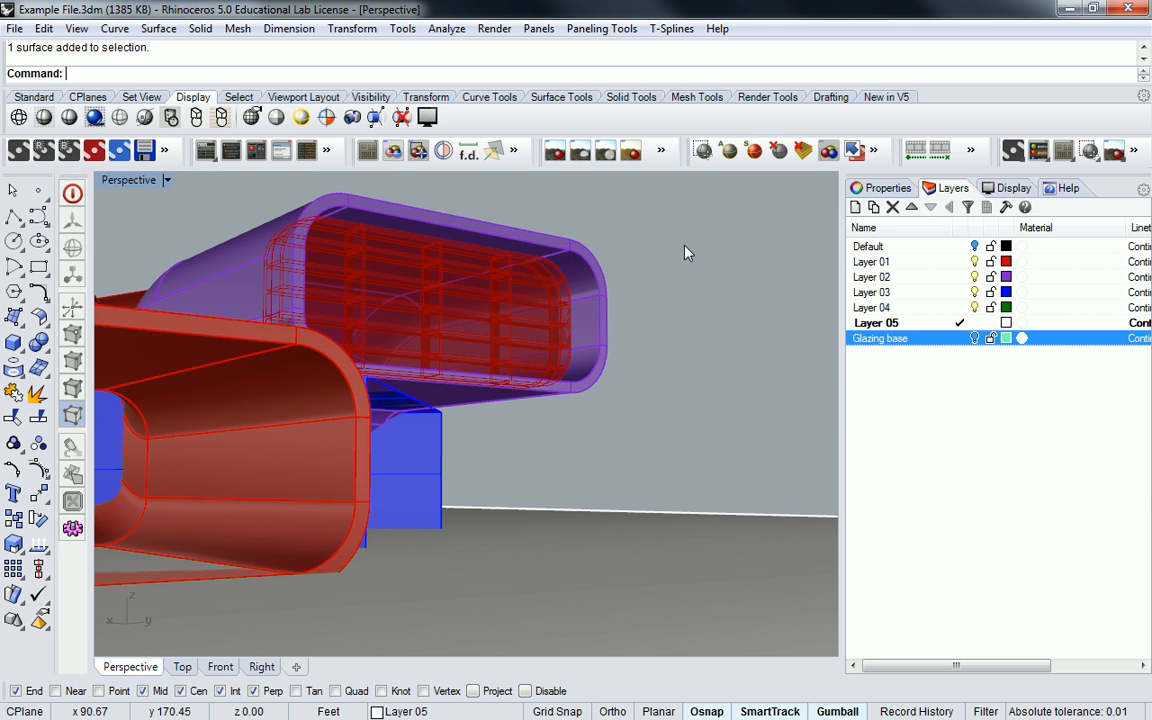
{"action": "left_click", "coordinate": [504, 311]}
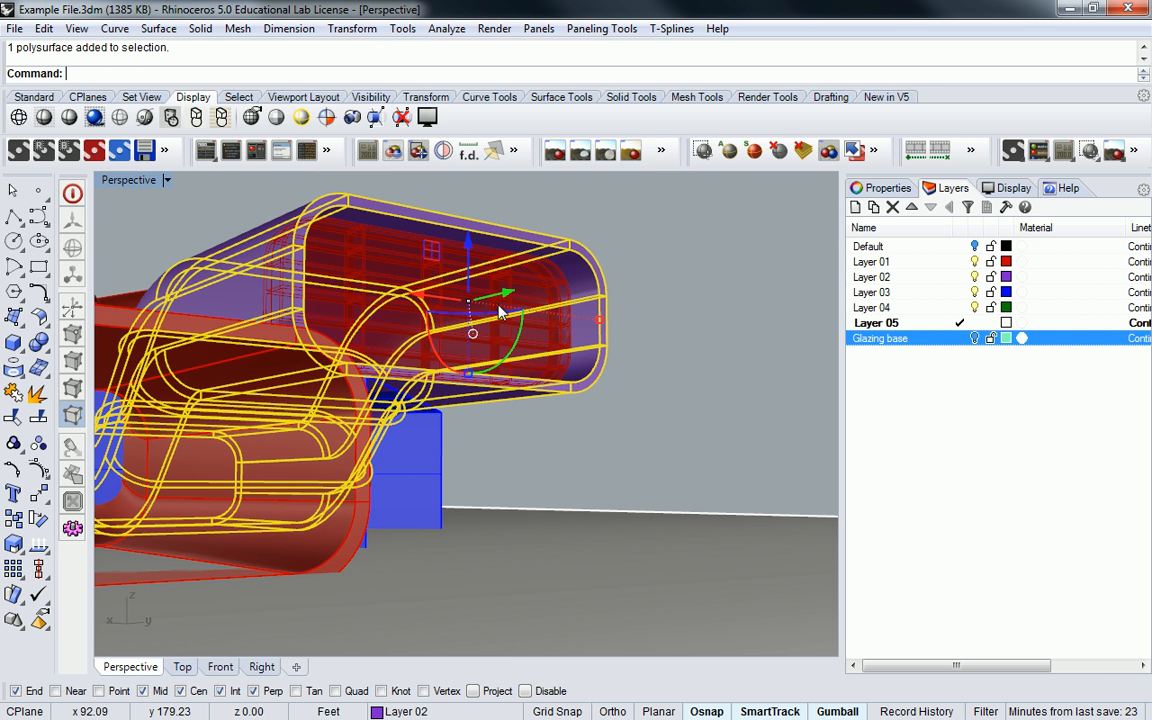
{"action": "left_click", "coordinate": [717, 263]}
{"action": "right_click_drag", "start_coordinate": [717, 263], "coordinate": [591, 293]}
{"action": "scroll", "coordinate": [566, 314], "scroll_direction": "up", "scroll_amount": 6}
{"action": "left_click", "coordinate": [656, 275]}
{"action": "key", "text": "Escape"}
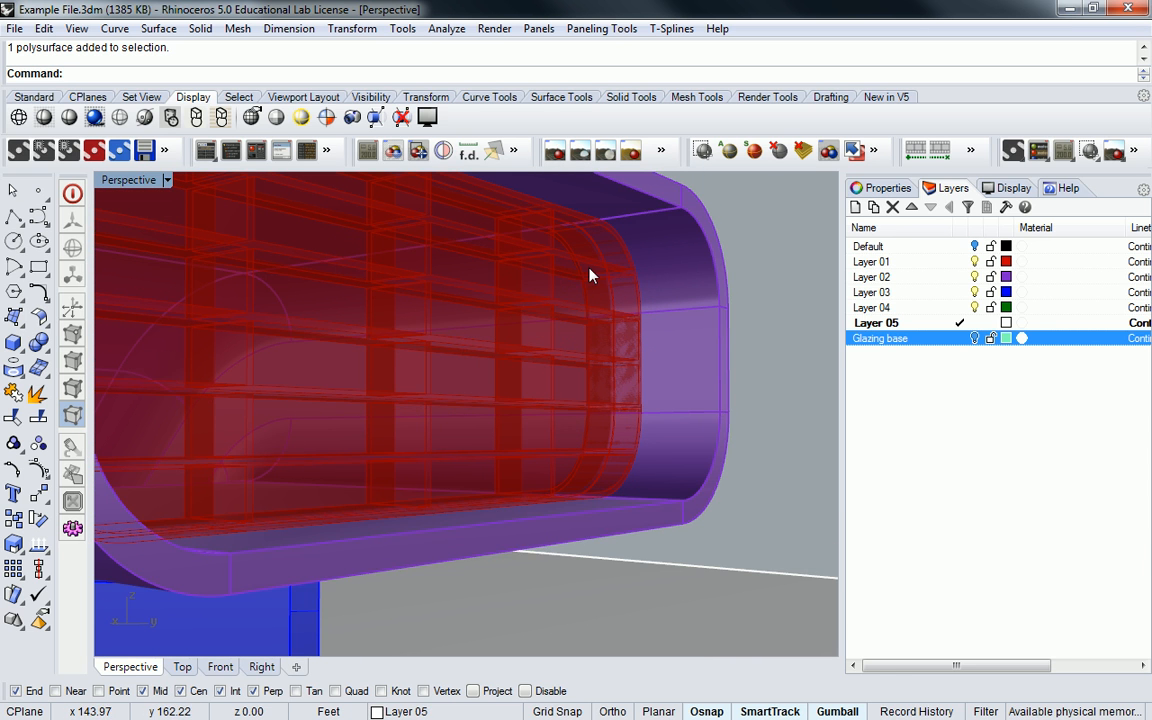
{"action": "scroll", "coordinate": [589, 273], "scroll_direction": "down", "scroll_amount": 4}
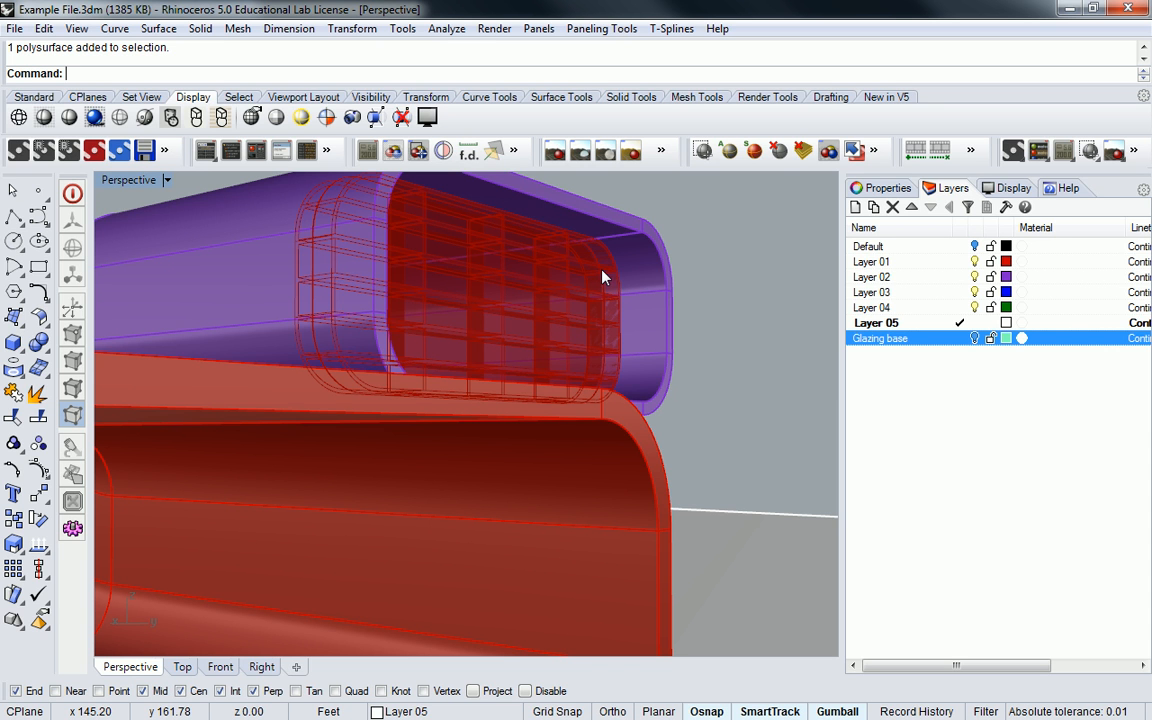
{"action": "right_click_drag", "start_coordinate": [681, 257], "coordinate": [618, 290]}
{"action": "left_click", "coordinate": [941, 397]}
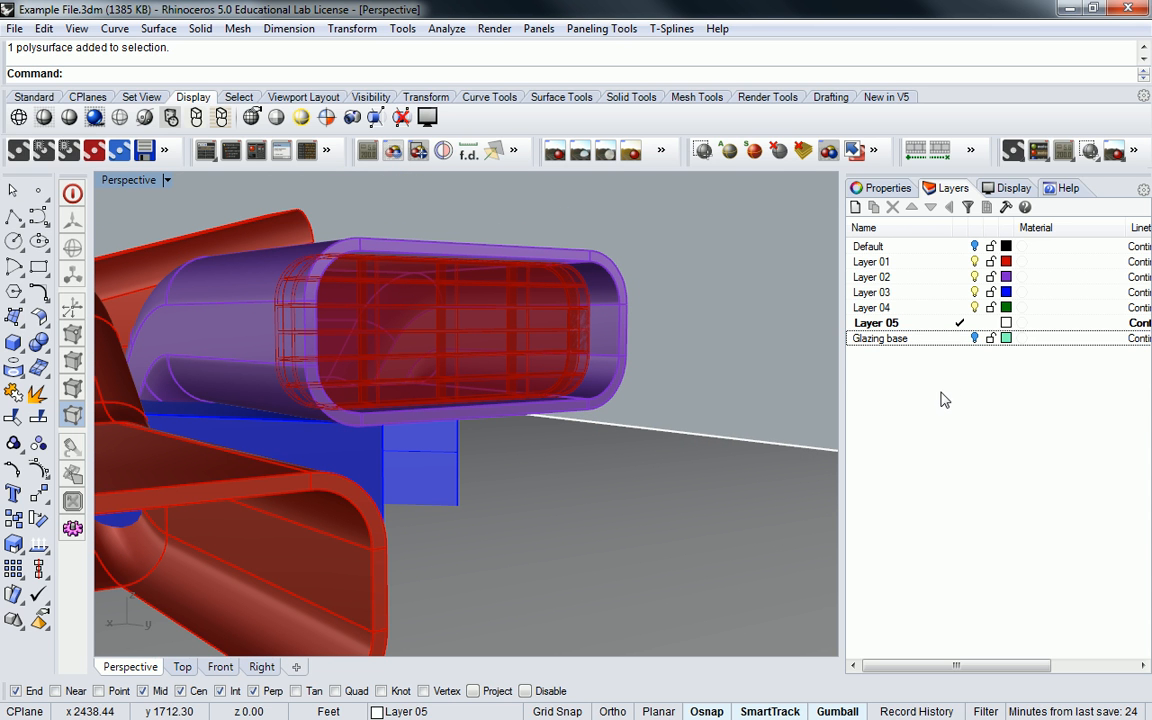
- Restore the Grasshopper window, bake the Brep fed by Mul Brep with the default attributes, and move the window clear of the viewport
{"action": "left_click_drag", "start_coordinate": [1151, 175], "coordinate": [667, 217]}
{"action": "left_click_drag", "start_coordinate": [566, 201], "coordinate": [602, 20]}
{"action": "left_click_drag", "start_coordinate": [690, 38], "coordinate": [809, 68]}
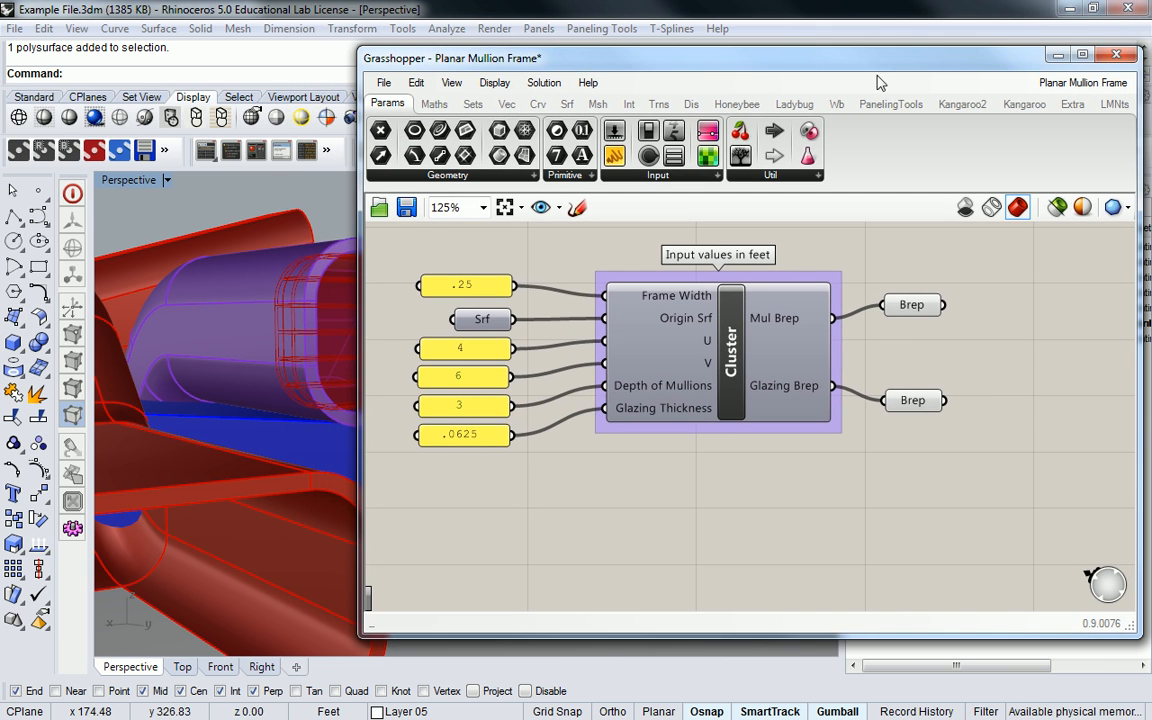
{"action": "right_click", "coordinate": [916, 308]}
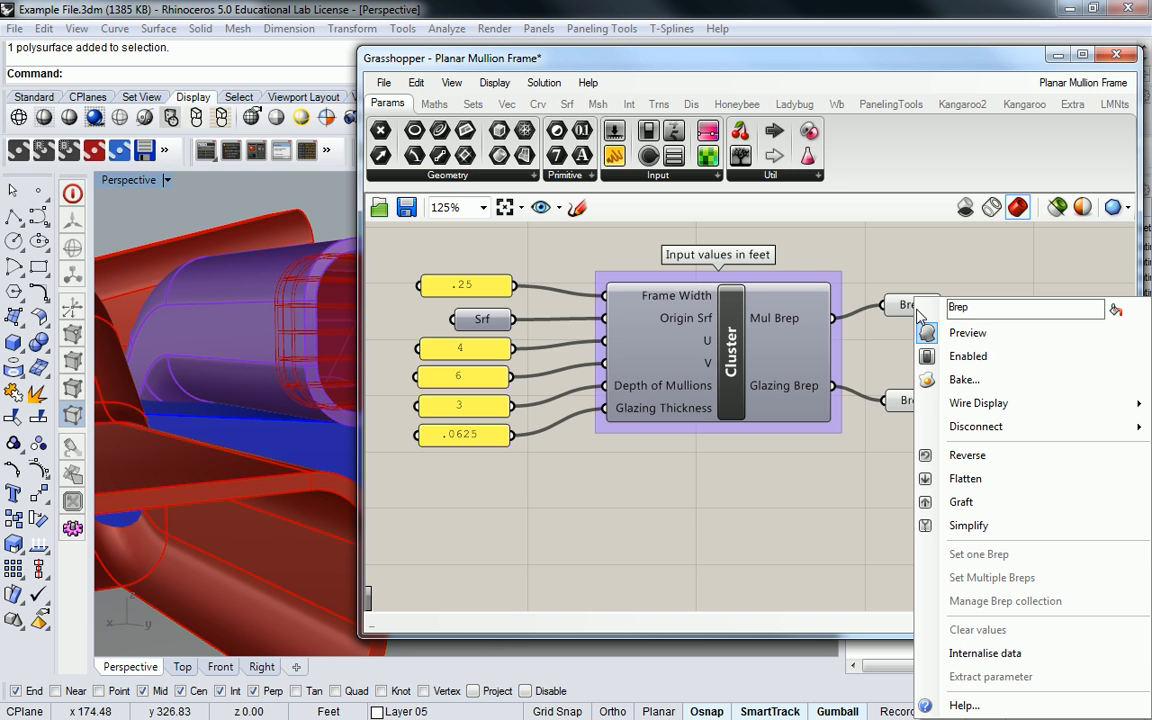
{"action": "left_click", "coordinate": [957, 386]}
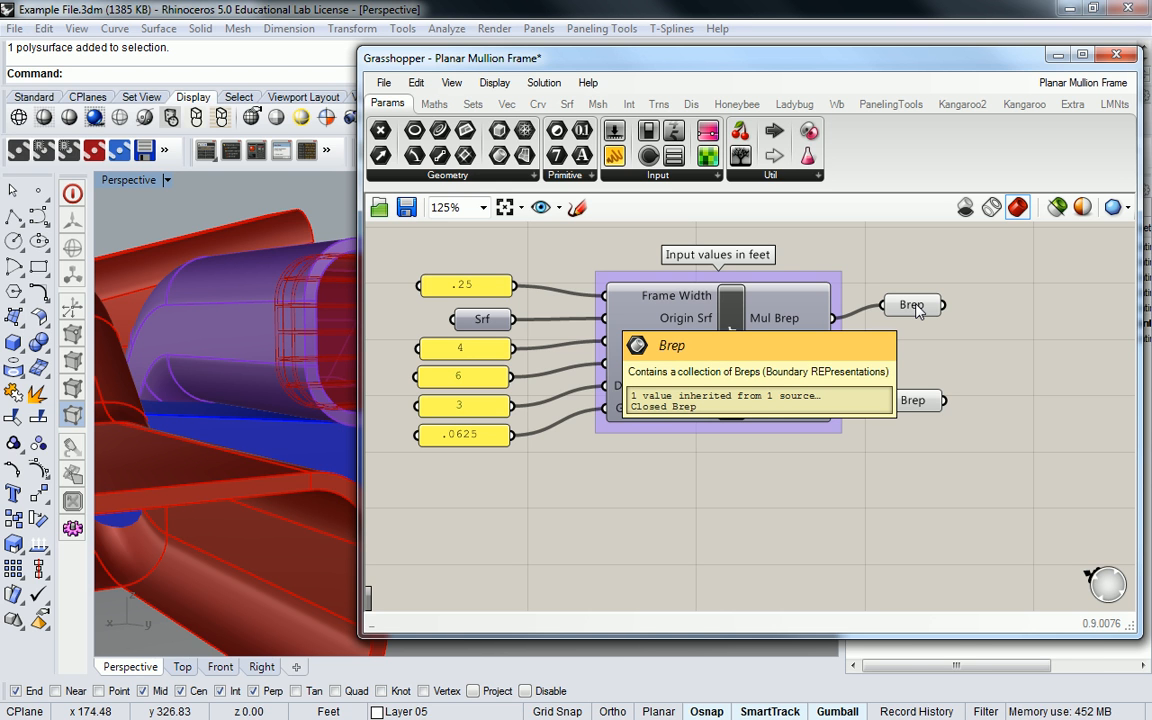
{"action": "right_click", "coordinate": [917, 311]}
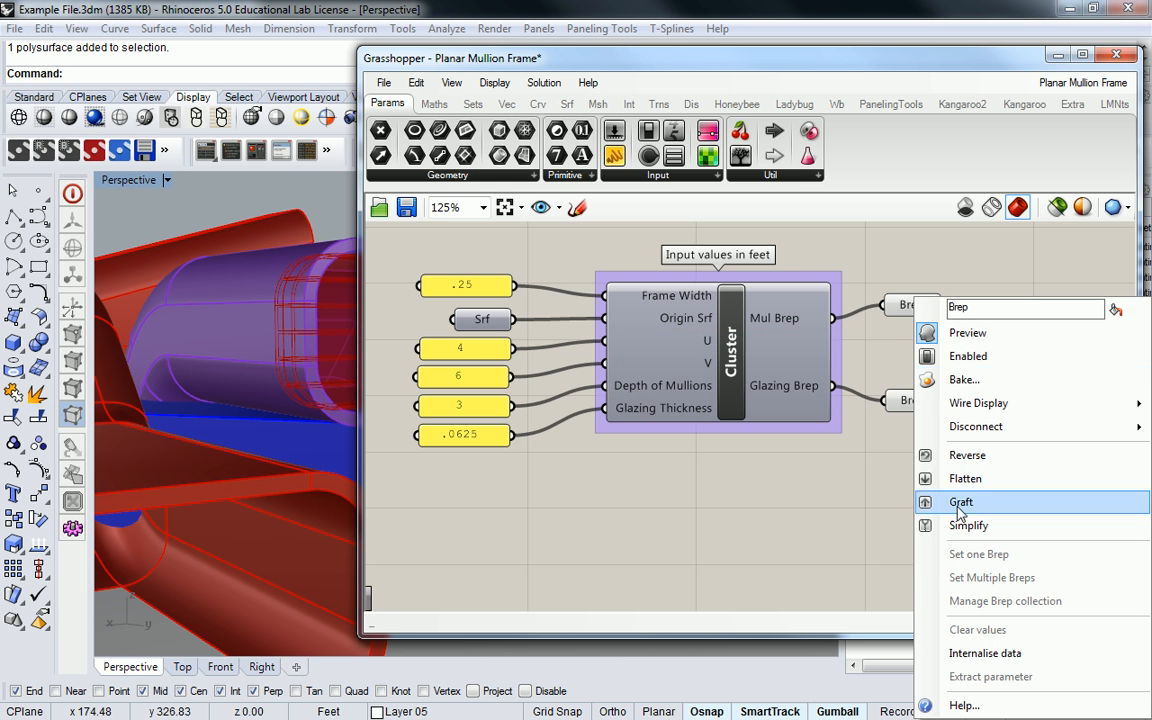
{"action": "left_click", "coordinate": [928, 380]}
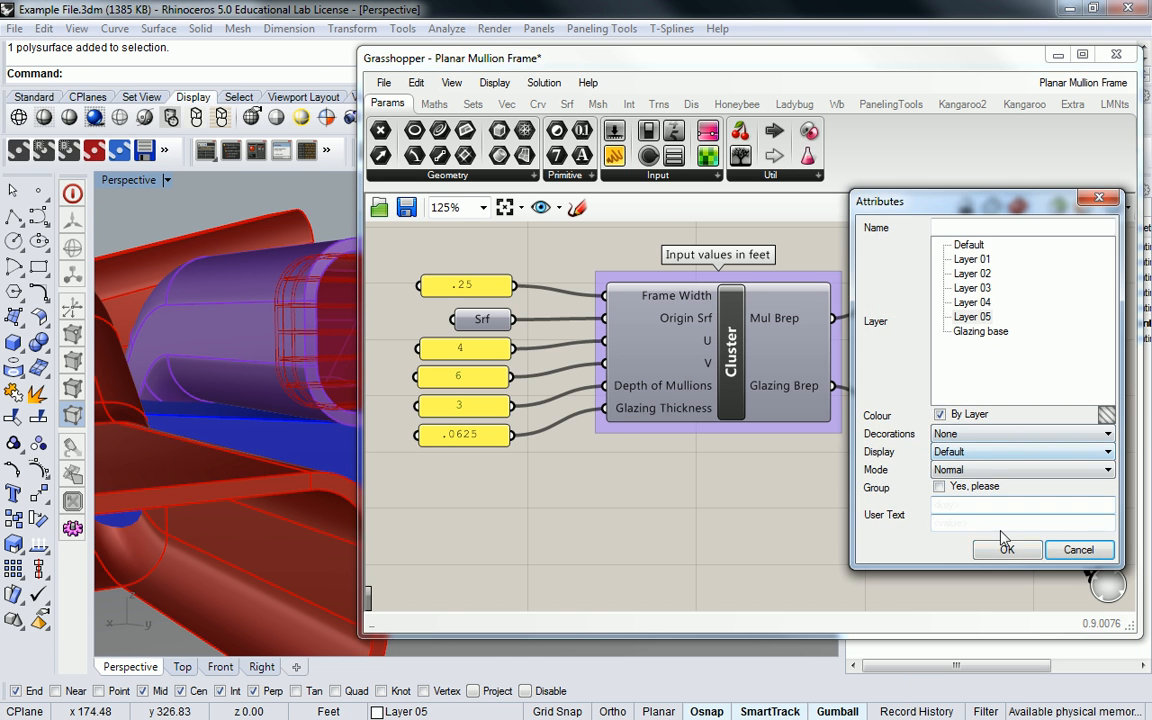
{"action": "left_click", "coordinate": [1010, 548]}
{"action": "left_click_drag", "start_coordinate": [901, 63], "coordinate": [1151, 91]}
{"action": "right_click_drag", "start_coordinate": [706, 307], "coordinate": [728, 275]}
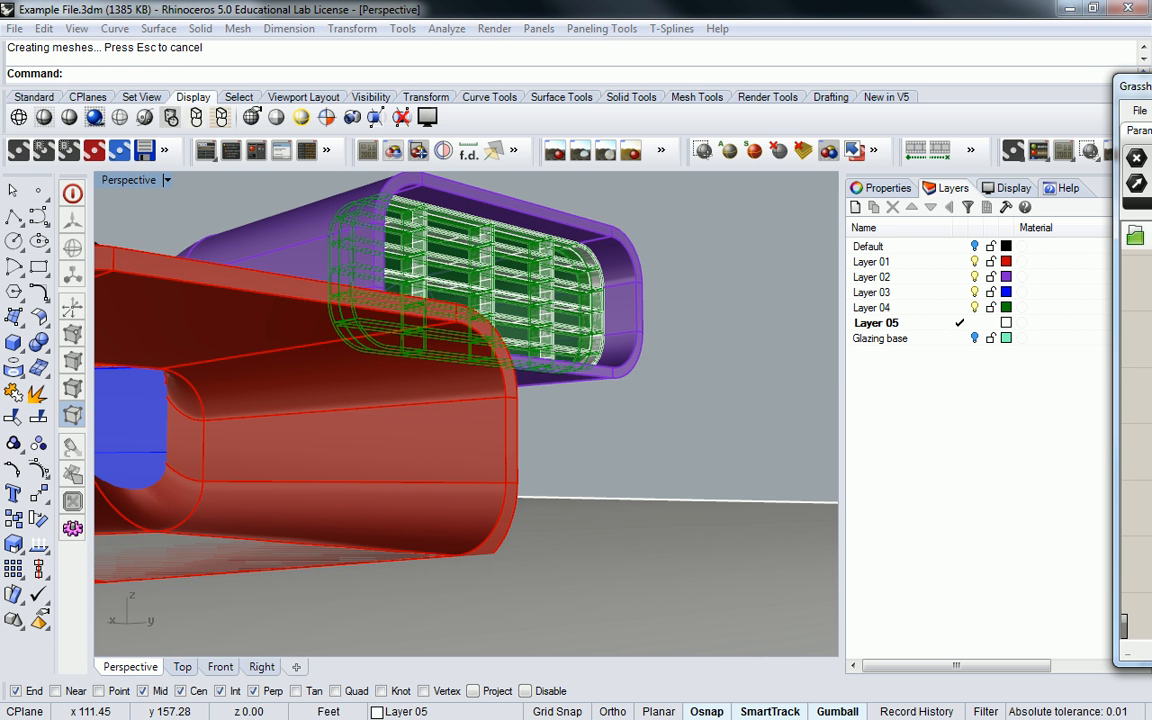
- Select the baked mullion frame in the purple tube's opening to inspect it, and clear the selection
{"action": "right_click_drag", "start_coordinate": [748, 290], "coordinate": [645, 295]}
{"action": "scroll", "coordinate": [519, 298], "scroll_direction": "up", "scroll_amount": 6}
{"action": "left_click", "coordinate": [541, 283]}
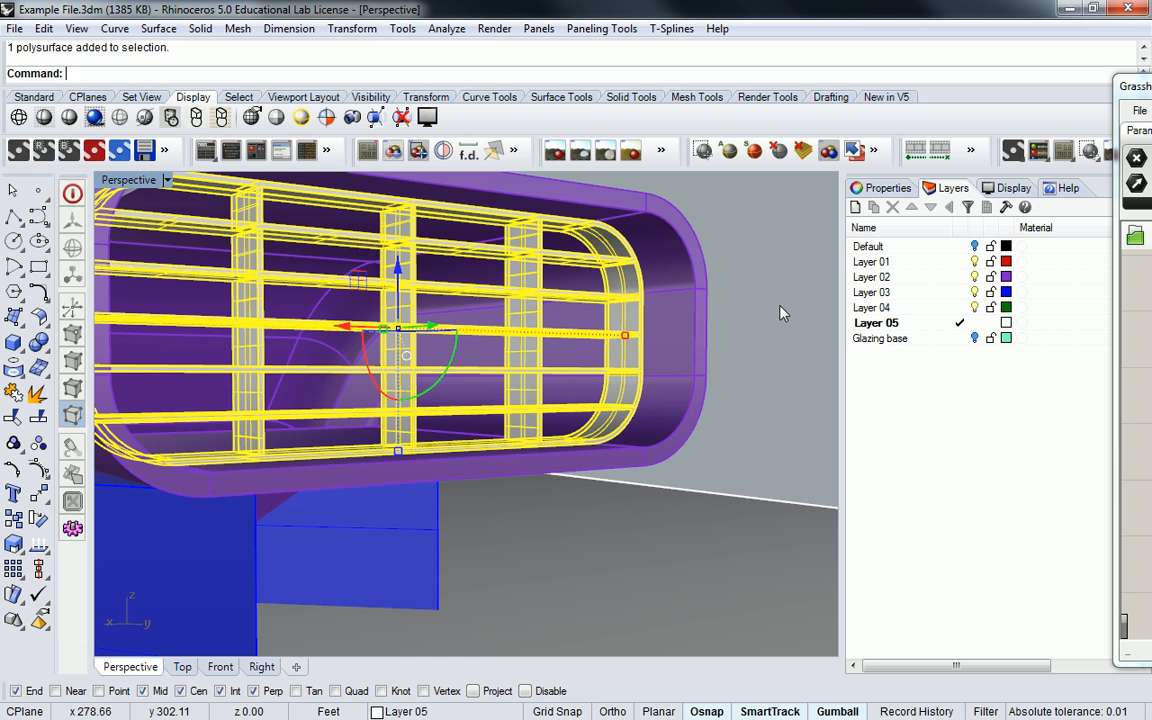
{"action": "left_click", "coordinate": [717, 308]}
{"action": "scroll", "coordinate": [710, 310], "scroll_direction": "down", "scroll_amount": 7}
{"action": "right_click_drag", "start_coordinate": [710, 311], "coordinate": [550, 314]}
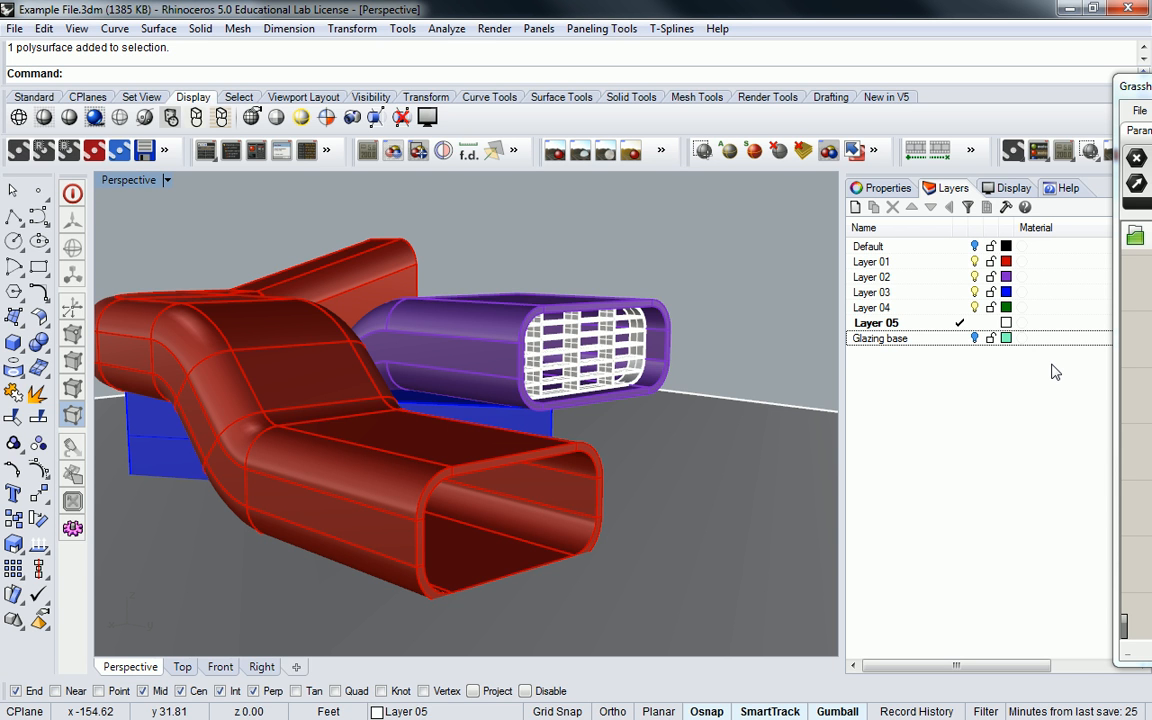
- Relaunch Grasshopper with the Grasshopper command and start a new document
{"action": "left_click_drag", "start_coordinate": [1151, 88], "coordinate": [664, 77]}
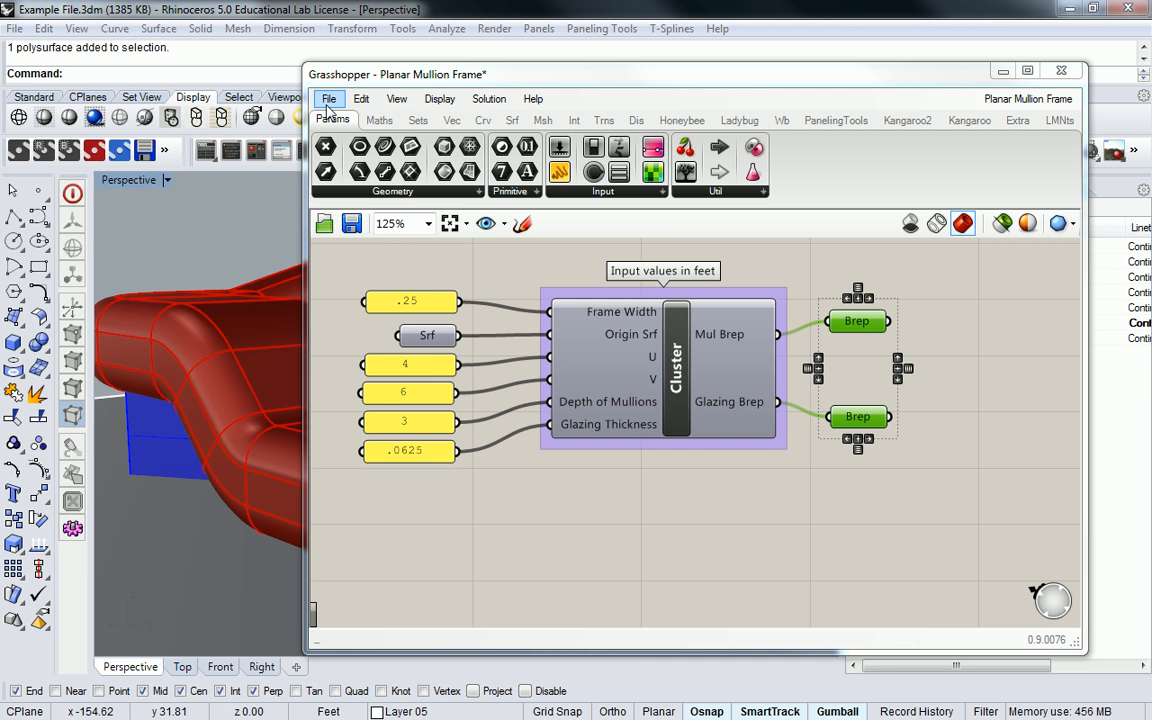
{"action": "left_click", "coordinate": [1003, 71]}
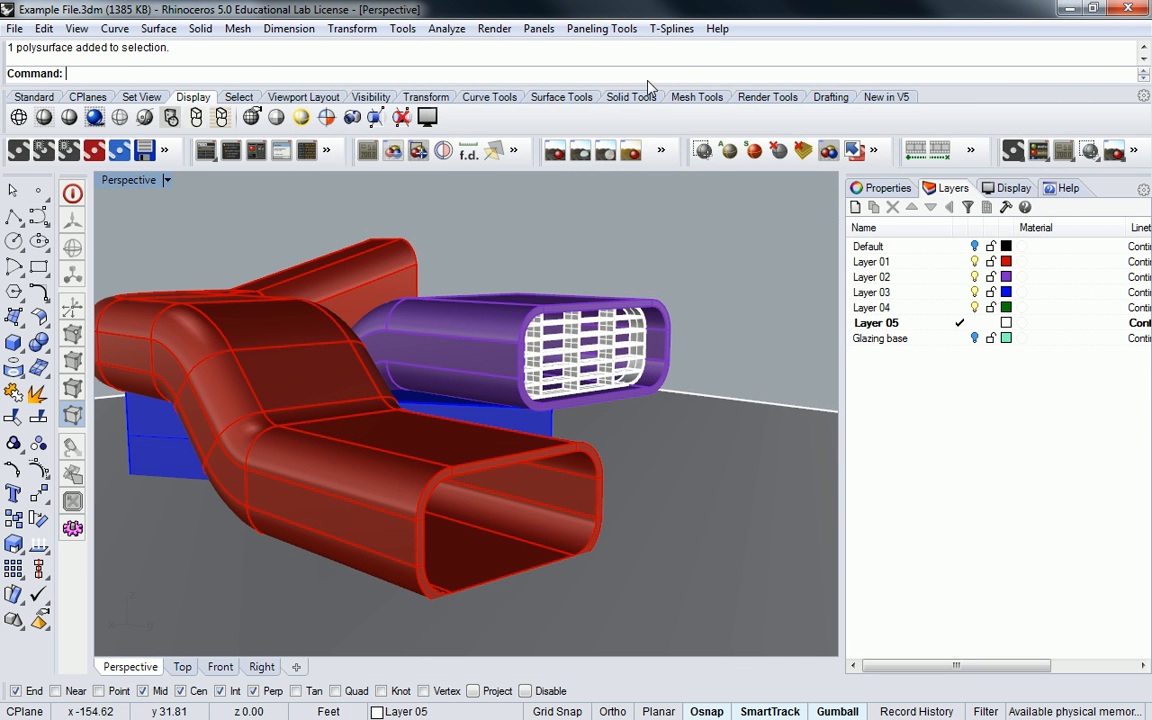
{"action": "type", "text": "Grassh"}
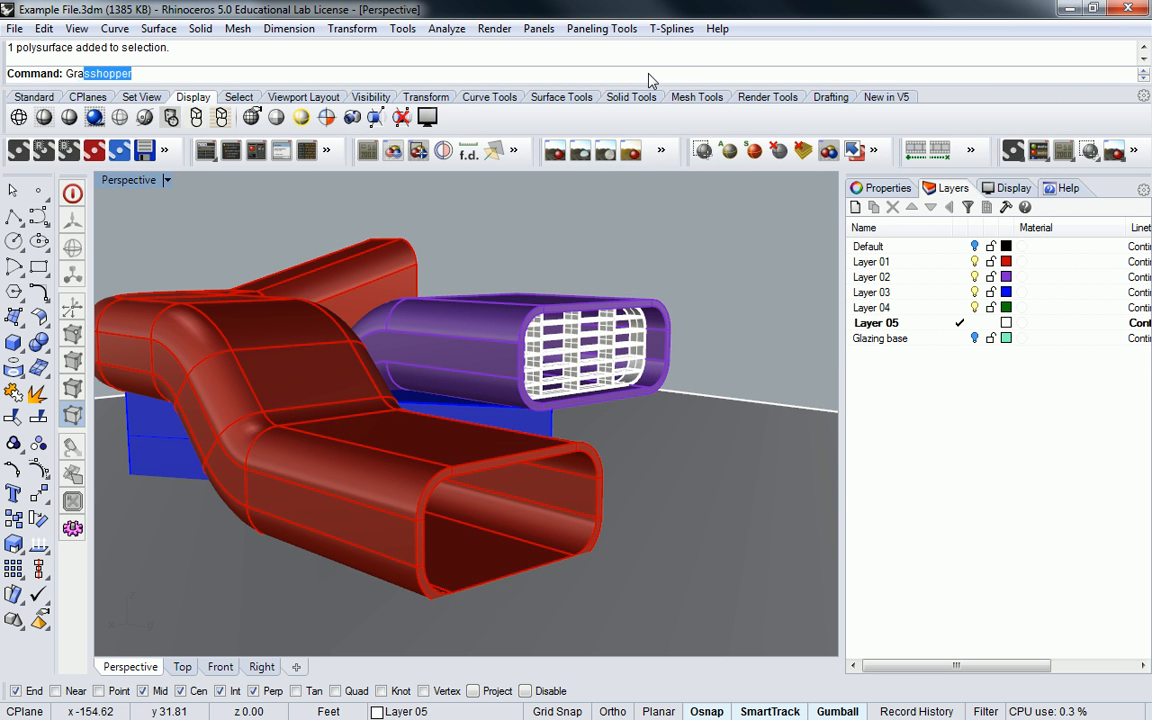
{"action": "type", "text": "op"}
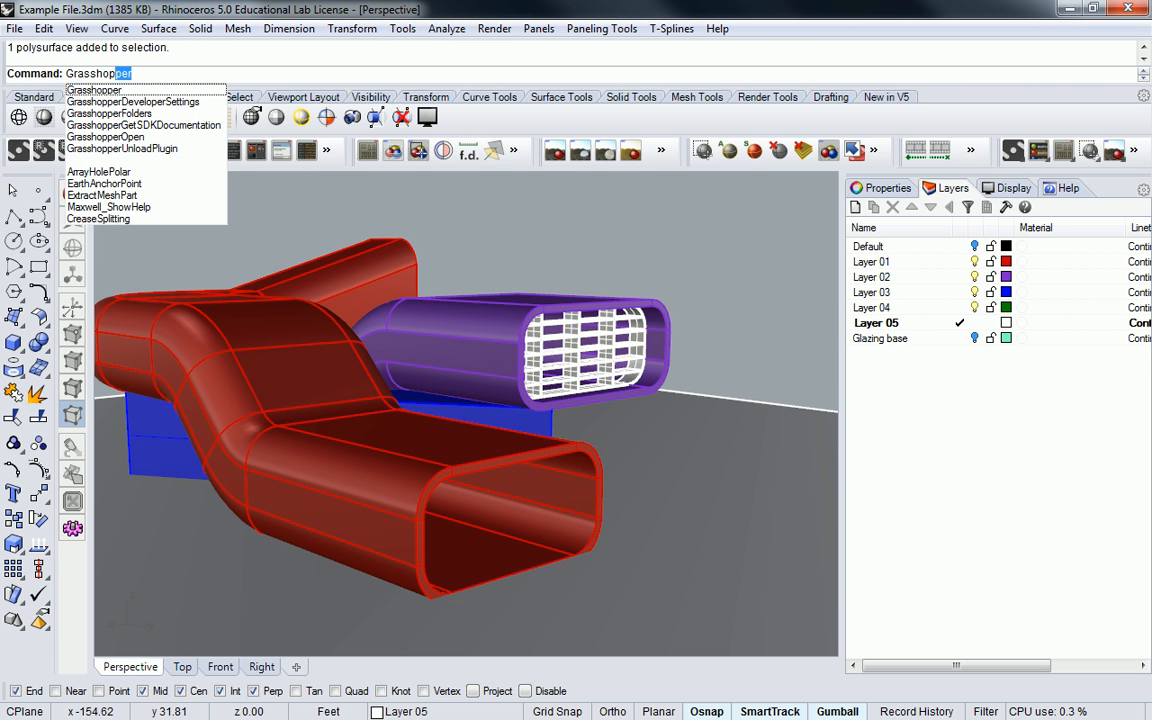
{"action": "key", "text": "Return"}
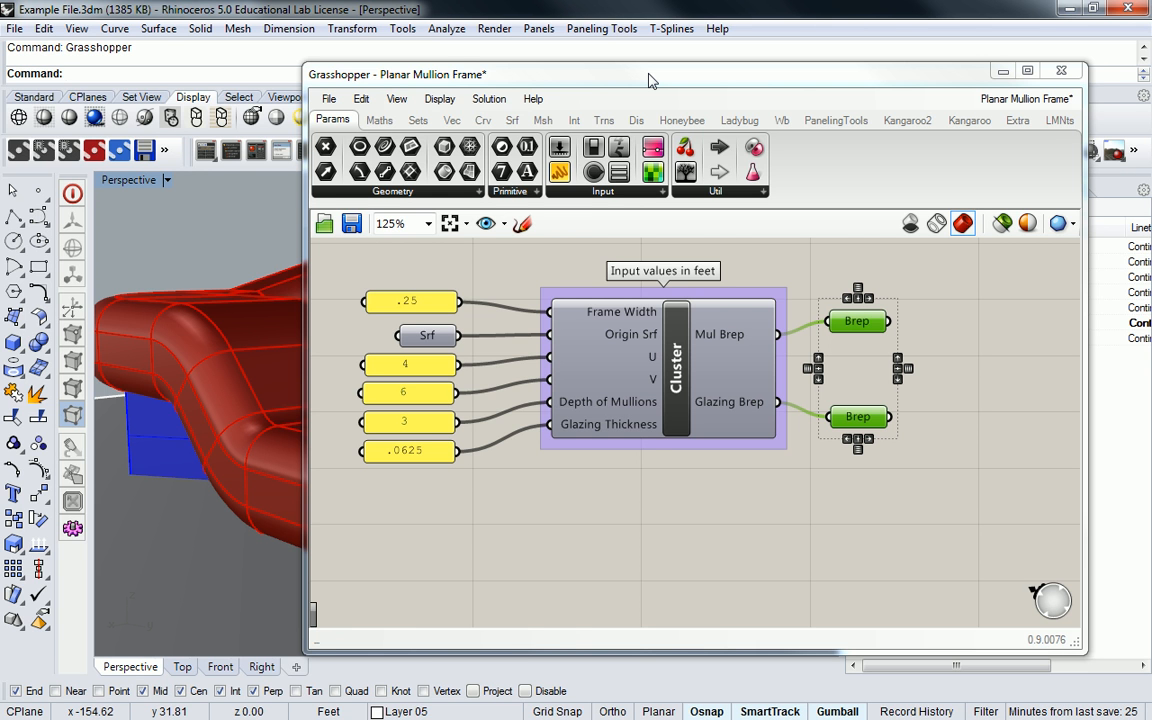
{"action": "left_click", "coordinate": [328, 98]}
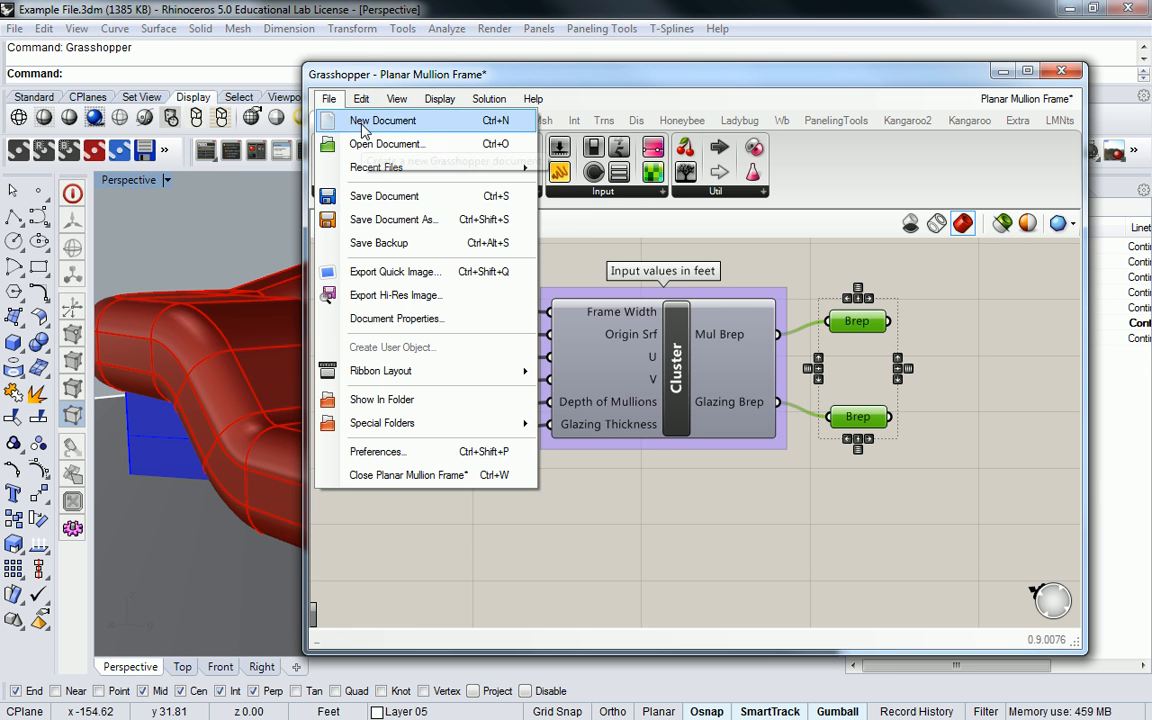
{"action": "left_click", "coordinate": [368, 119]}
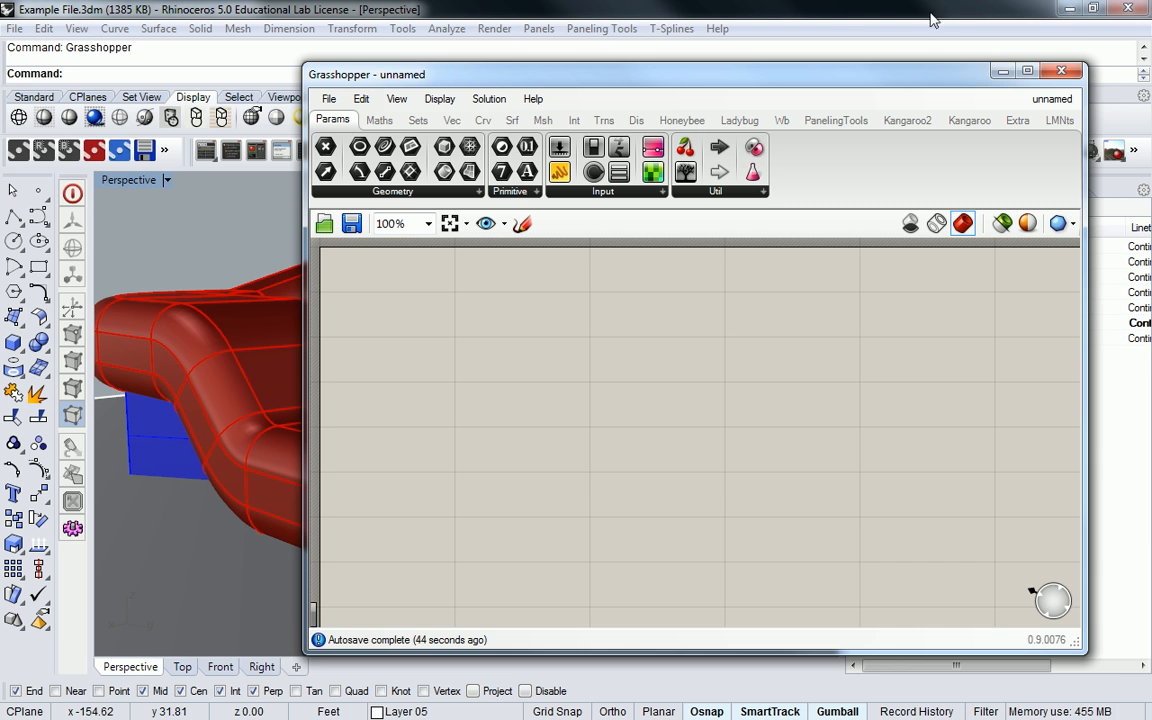
- Arrange the Rhino and Grasshopper windows side by side and enlarge the Perspective viewport
{"action": "left_click", "coordinate": [1092, 9]}
{"action": "left_click_drag", "start_coordinate": [776, 26], "coordinate": [3, 176]}
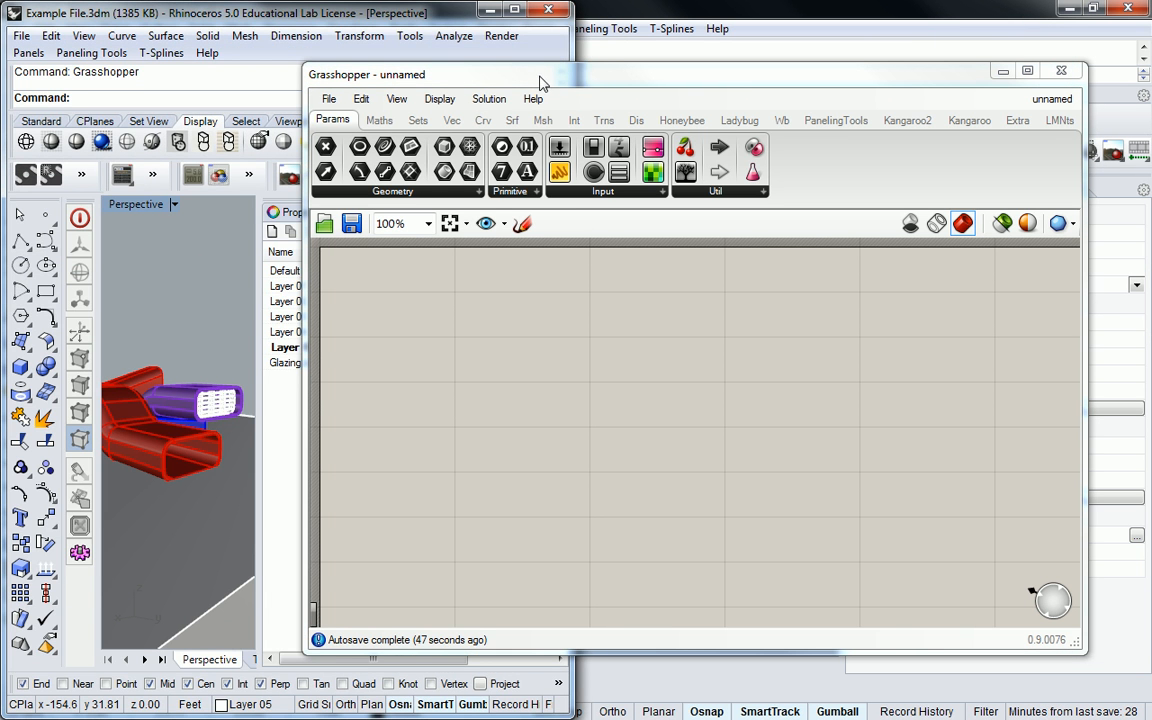
{"action": "left_click_drag", "start_coordinate": [621, 84], "coordinate": [2, 160]}
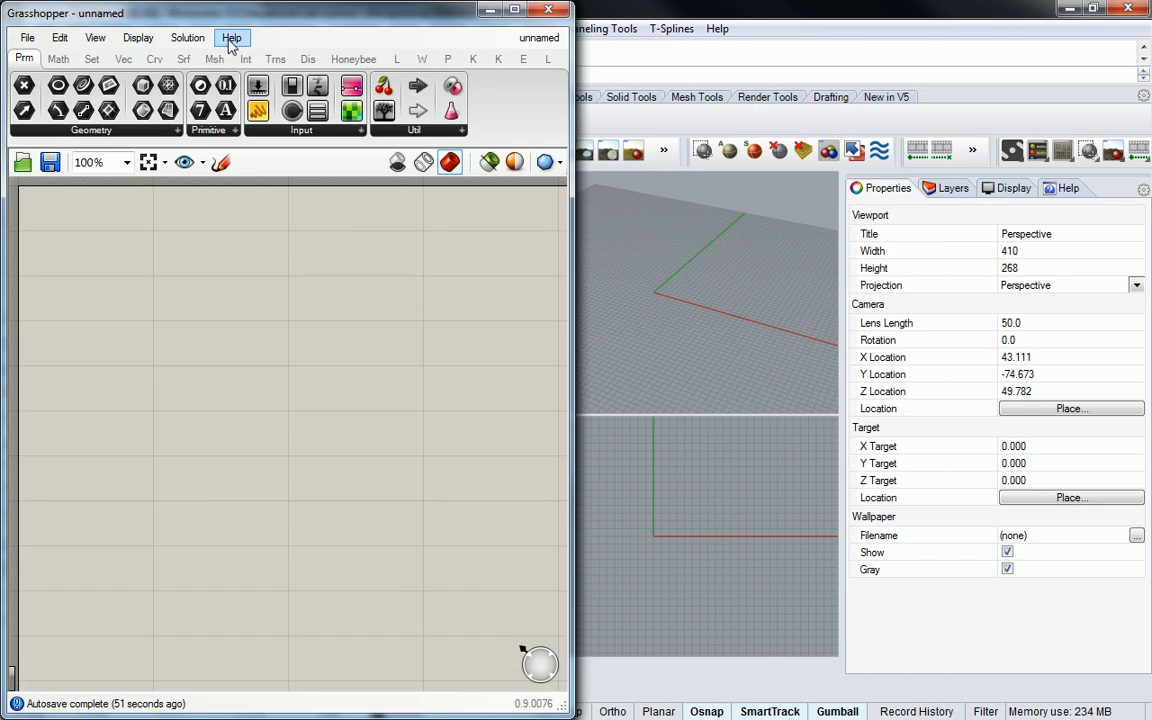
{"action": "left_click_drag", "start_coordinate": [298, 26], "coordinate": [2, 120]}
{"action": "left_click_drag", "start_coordinate": [236, 22], "coordinate": [790, 36]}
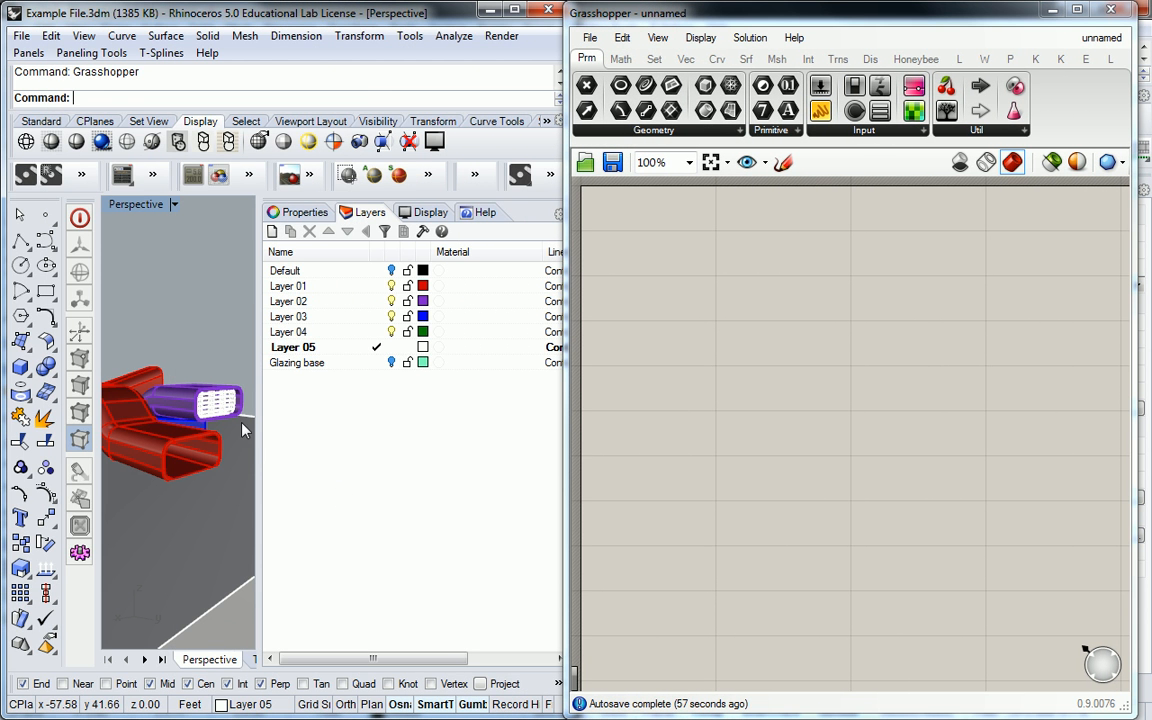
{"action": "left_click_drag", "start_coordinate": [258, 436], "coordinate": [386, 442]}
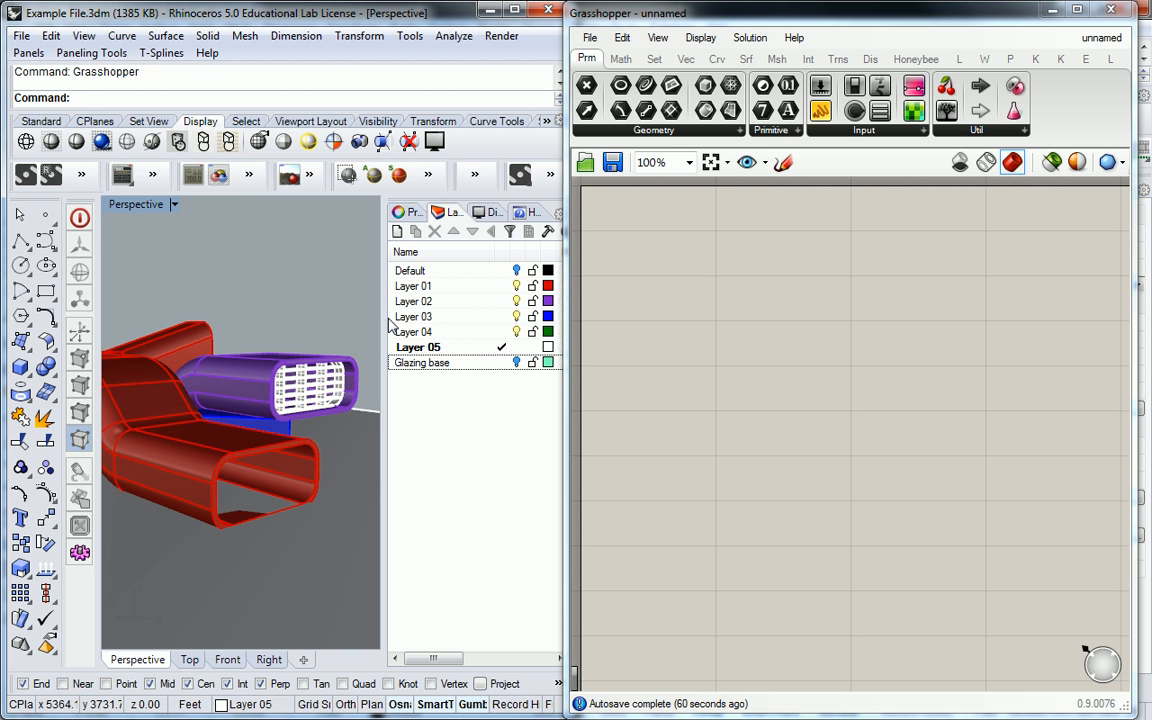
{"action": "left_click_drag", "start_coordinate": [566, 477], "coordinate": [704, 465]}
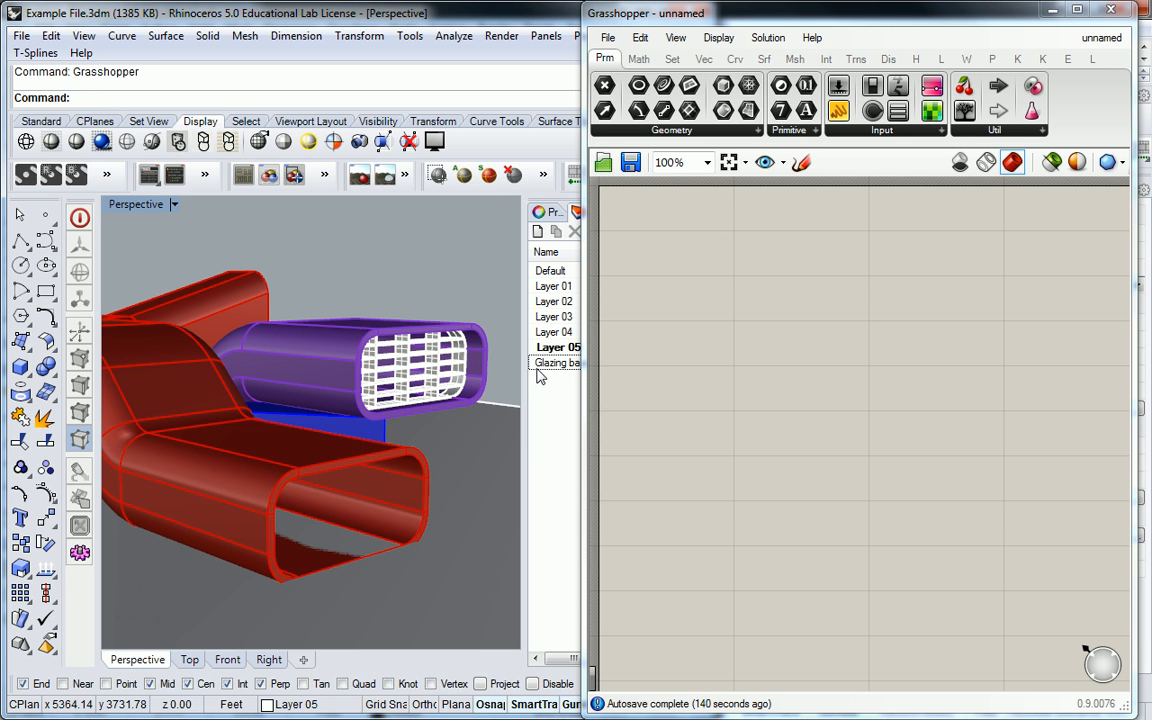
- Compare Grasshopper's curve components with Rhino's curve, surface and mesh commands
{"action": "left_click", "coordinate": [736, 62]}
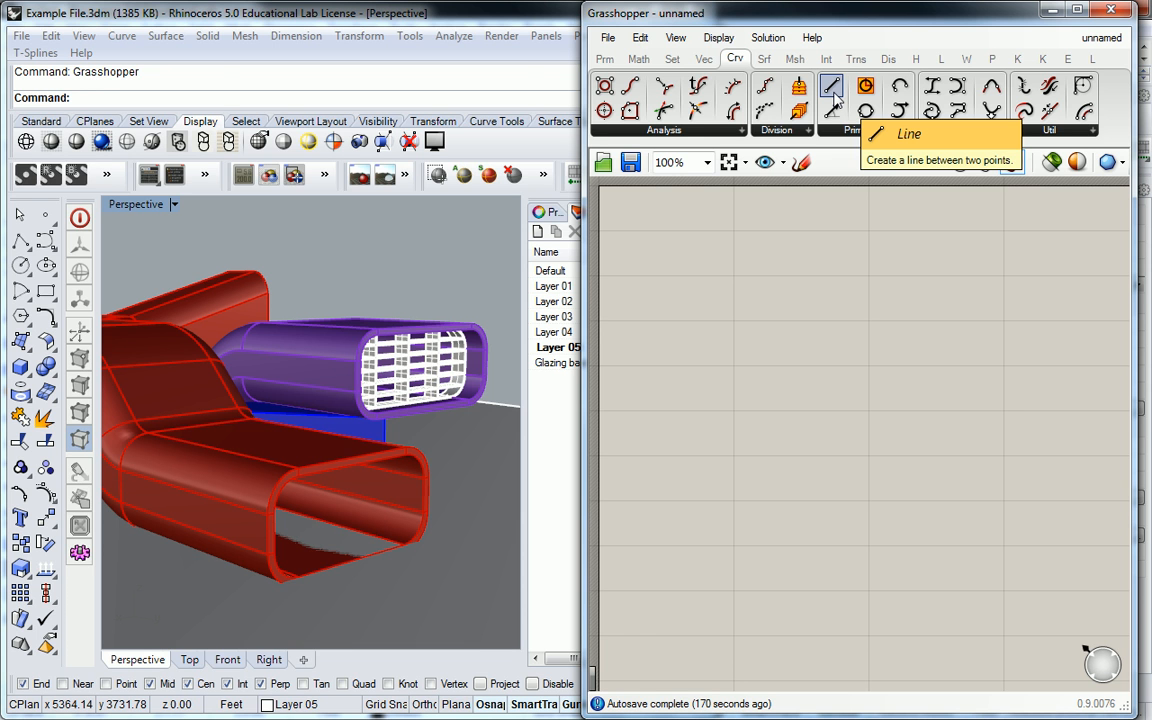
{"action": "left_click", "coordinate": [157, 38]}
{"action": "left_click", "coordinate": [123, 39]}
{"action": "left_click", "coordinate": [156, 39]}
{"action": "mouse_move", "coordinate": [211, 36]}
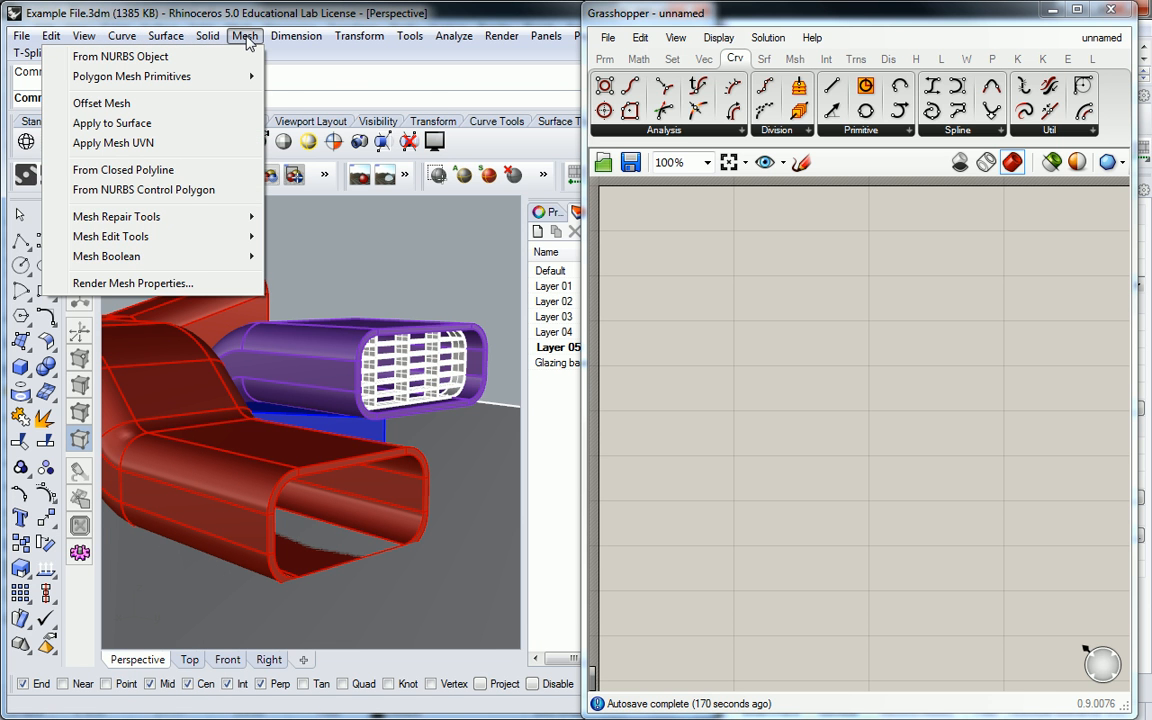
{"action": "left_click", "coordinate": [761, 262]}
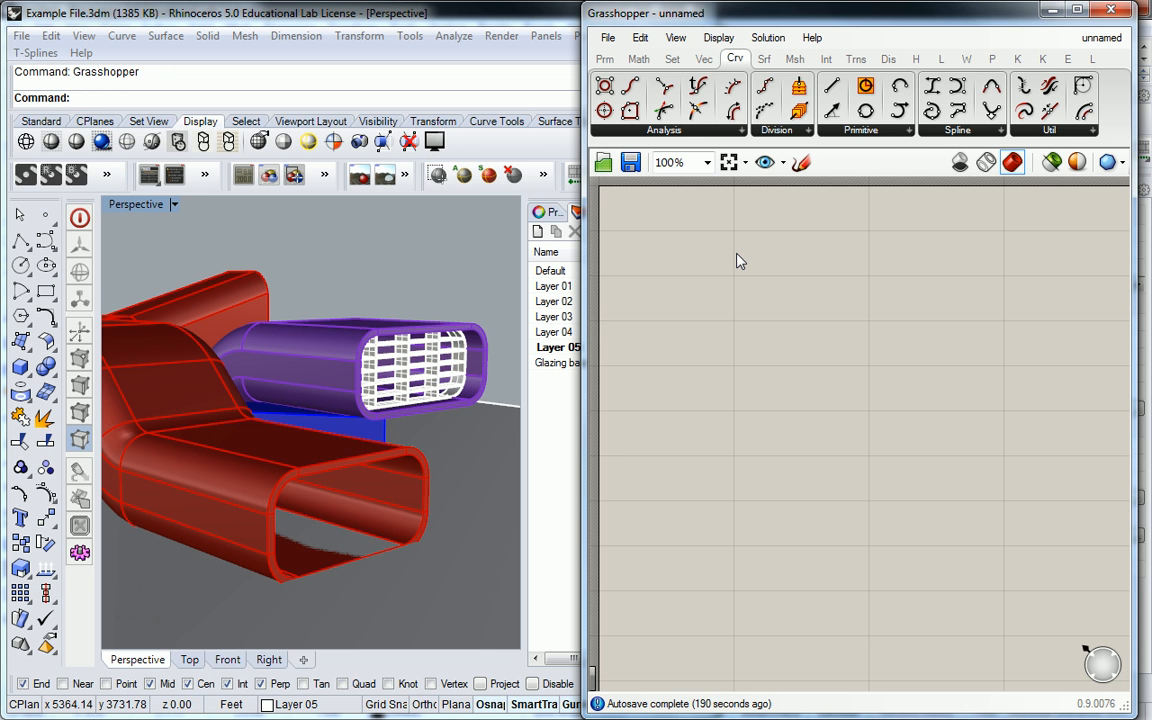
{"action": "left_click", "coordinate": [888, 131]}
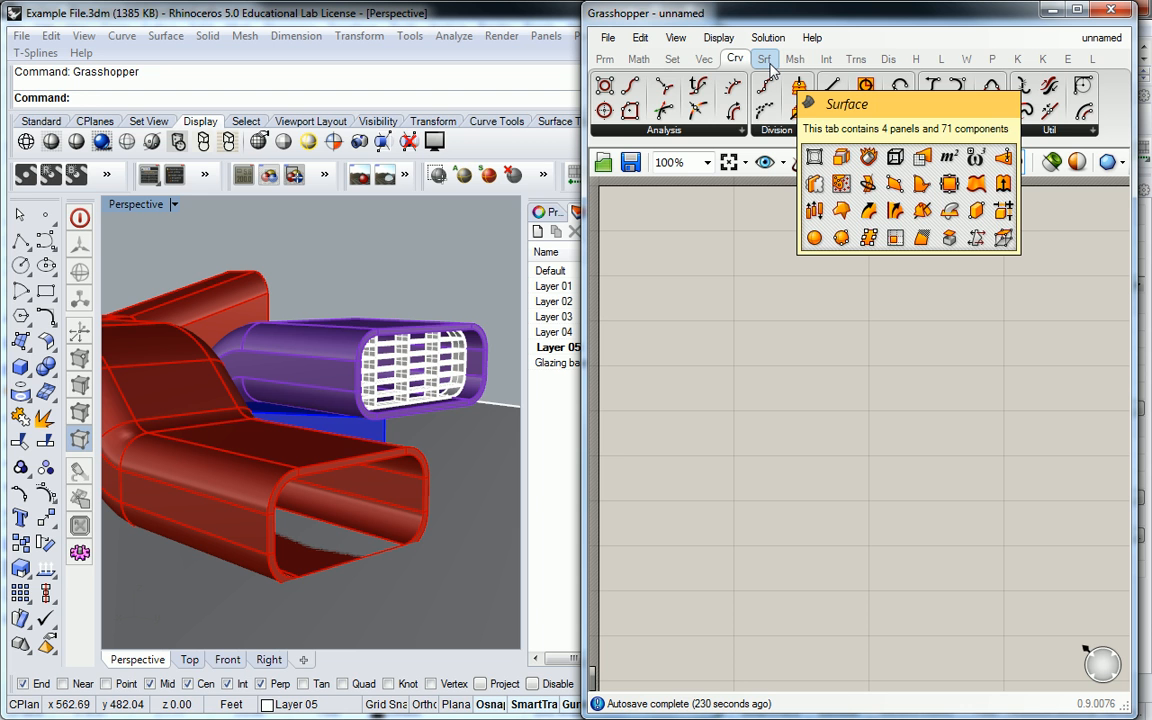
- Place a Box 2Pt surface primitive component on the empty canvas
{"action": "left_click", "coordinate": [766, 60]}
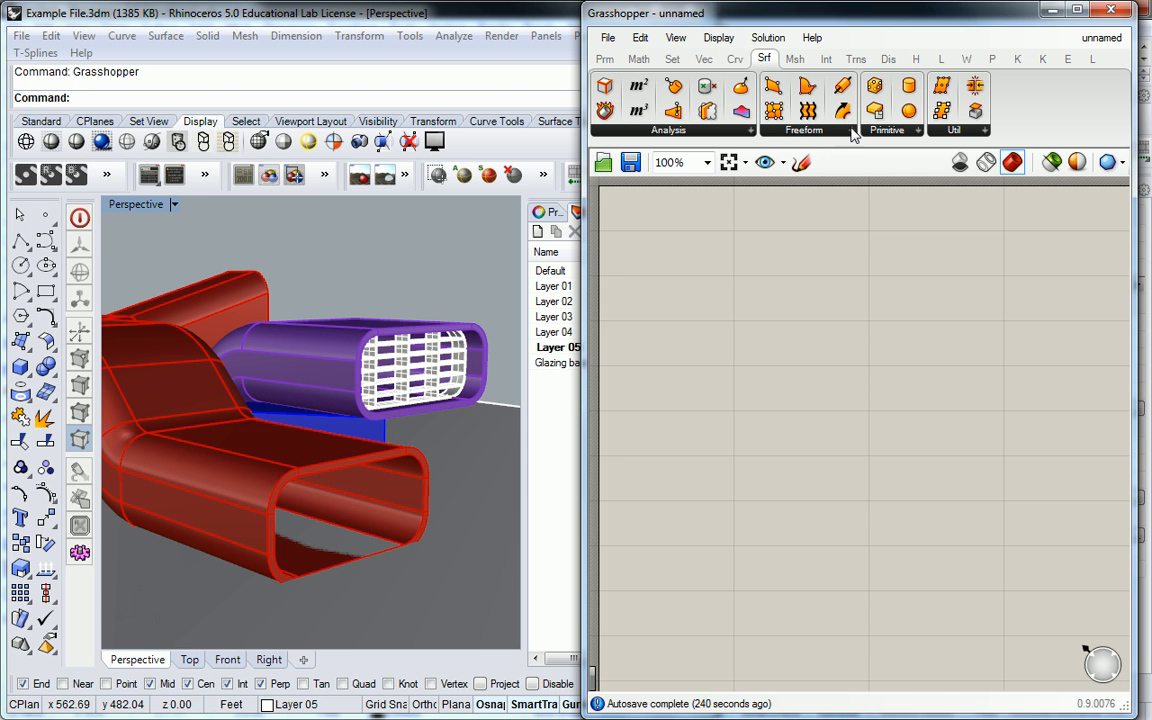
{"action": "left_click", "coordinate": [890, 131]}
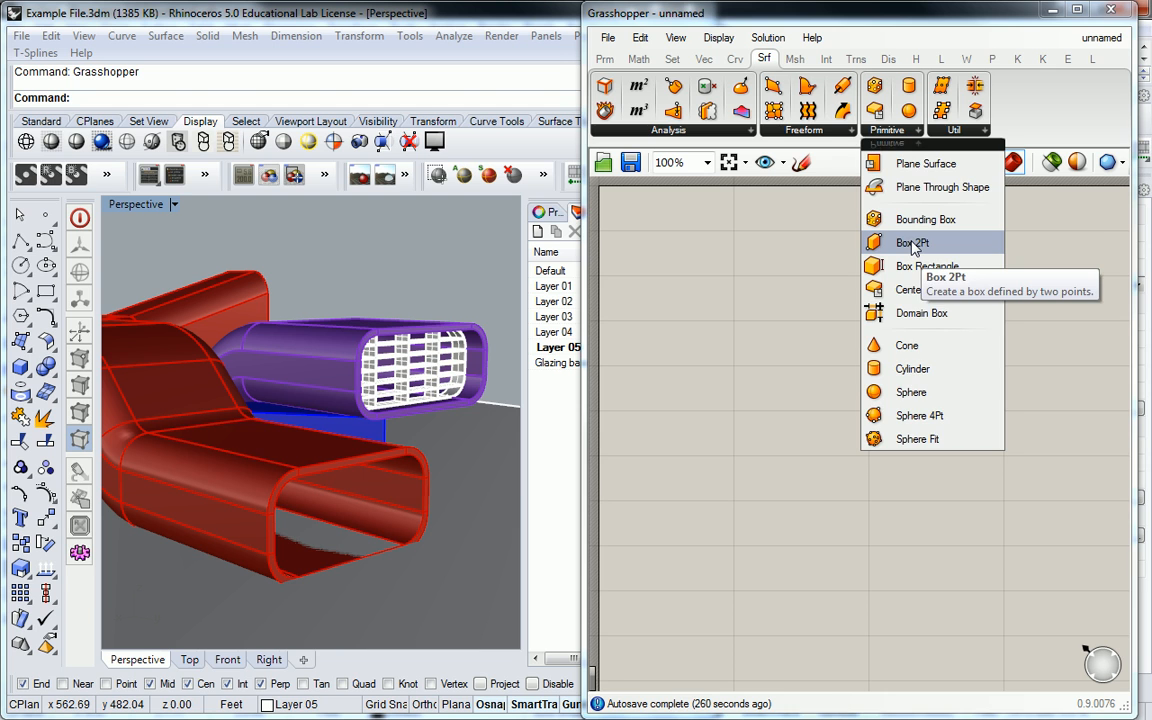
{"action": "left_click", "coordinate": [912, 242]}
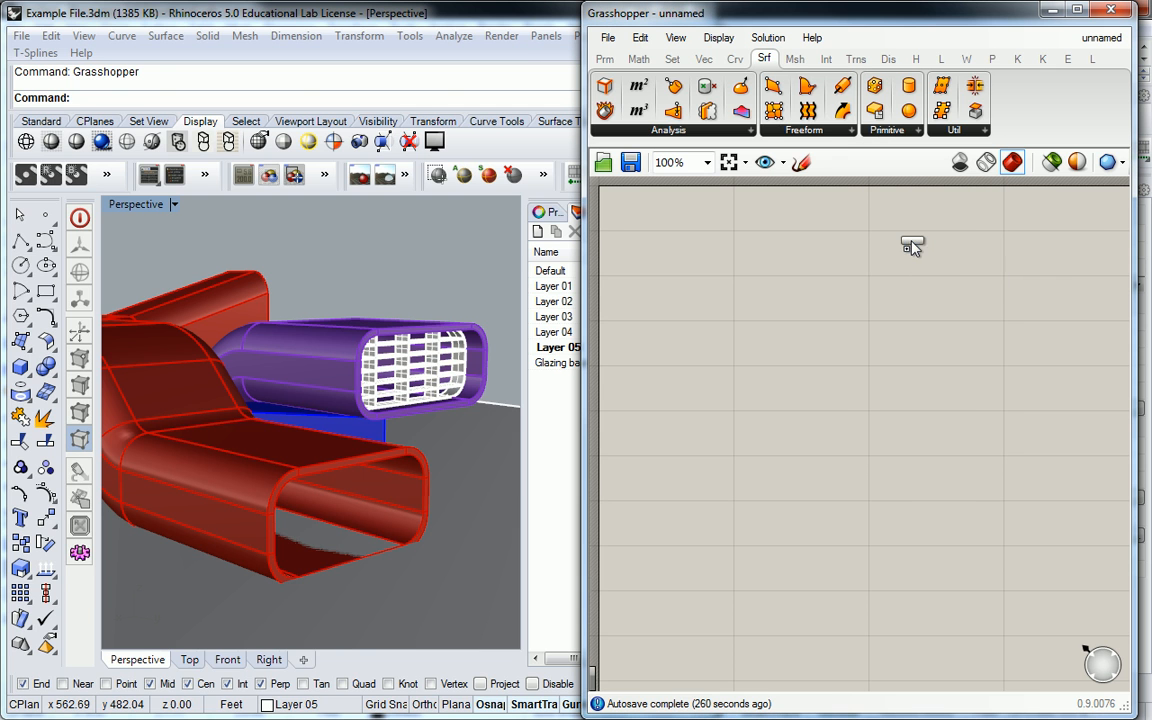
{"action": "left_click", "coordinate": [850, 313]}
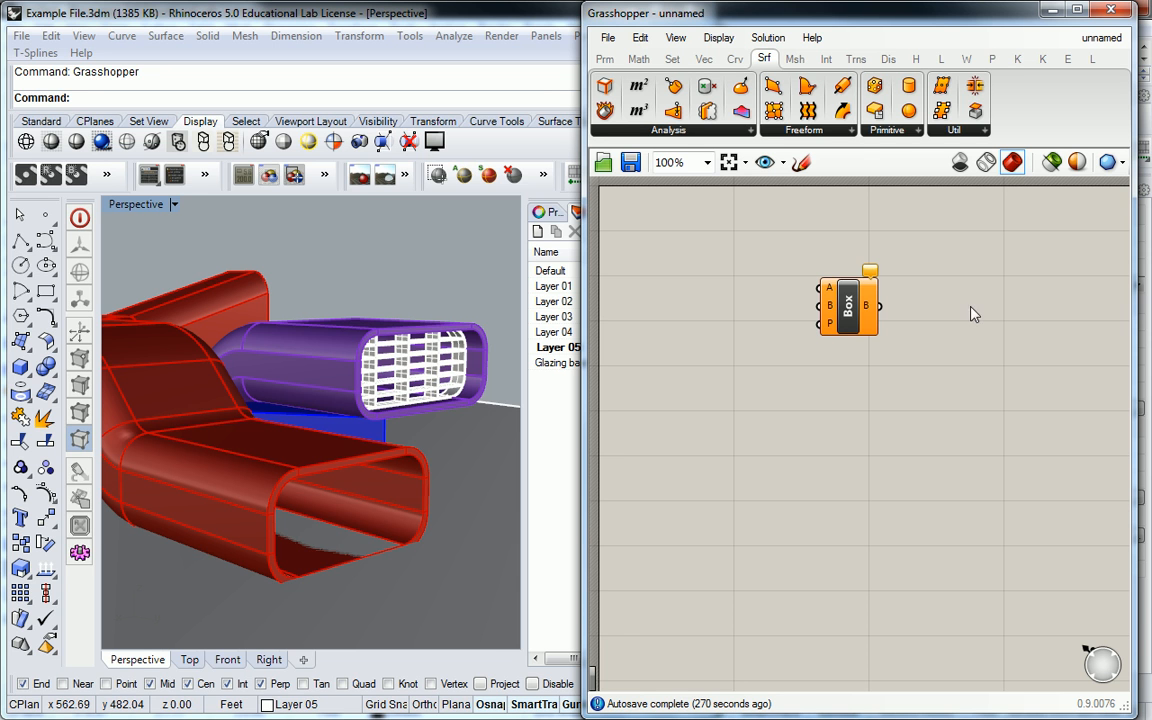
- Place a Box Rectangle component on the canvas, directly below the Box 2Pt component
{"action": "left_click", "coordinate": [884, 133]}
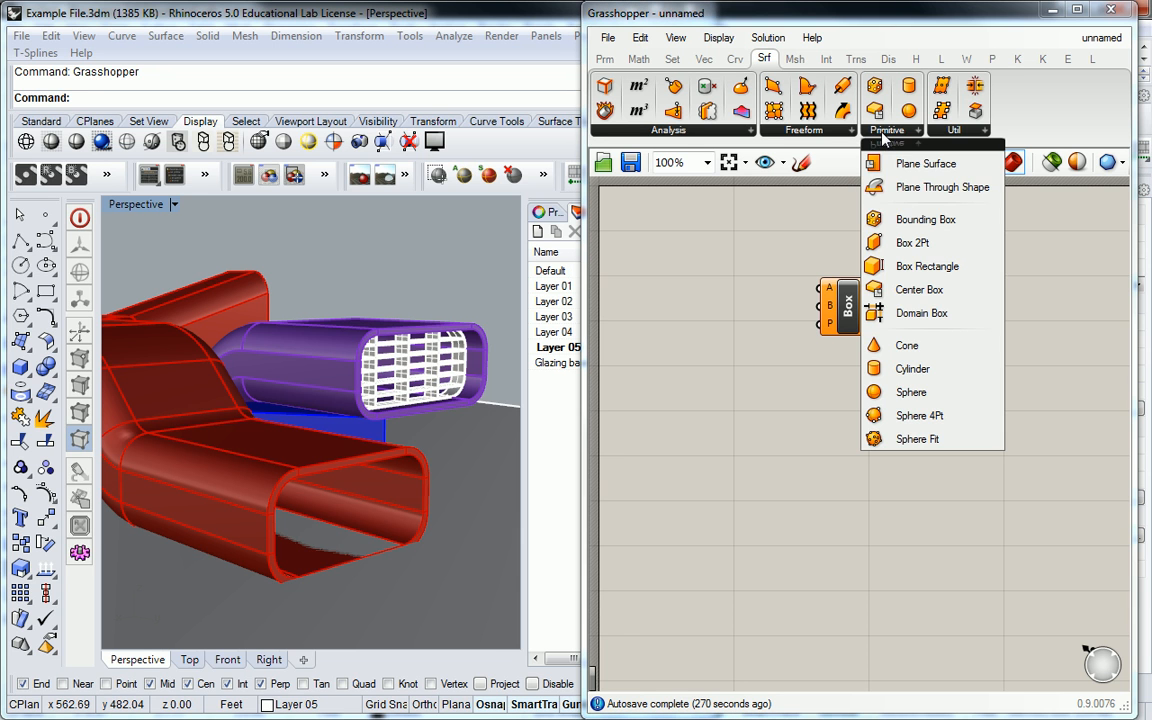
{"action": "left_click", "coordinate": [940, 268]}
{"action": "left_click", "coordinate": [842, 420]}
{"action": "left_click_drag", "start_coordinate": [848, 428], "coordinate": [848, 404]}
{"action": "left_click", "coordinate": [772, 388]}
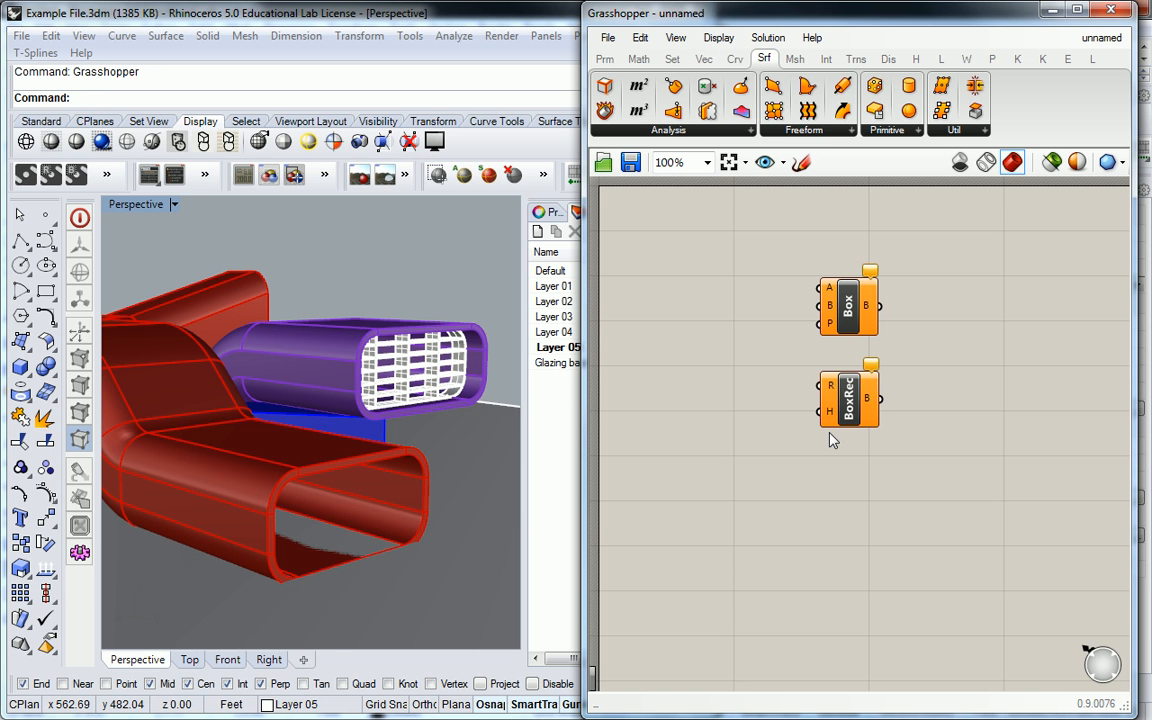
- Return Rhino to the four-viewport layout and move all model geometry along the Y axis, well clear of the origin grid
{"action": "mouse_move", "coordinate": [848, 308]}
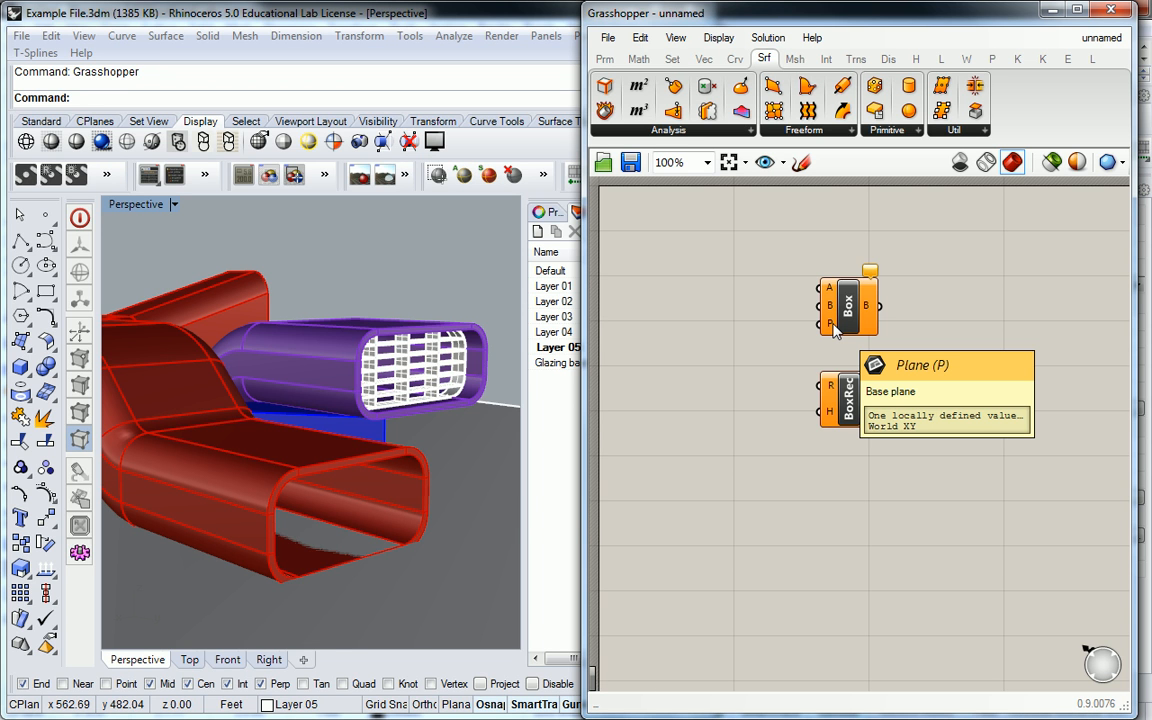
{"action": "scroll", "coordinate": [363, 254], "scroll_direction": "down", "scroll_amount": 6}
{"action": "scroll", "coordinate": [413, 272], "scroll_direction": "down", "scroll_amount": 6}
{"action": "scroll", "coordinate": [354, 267], "scroll_direction": "up", "scroll_amount": 2}
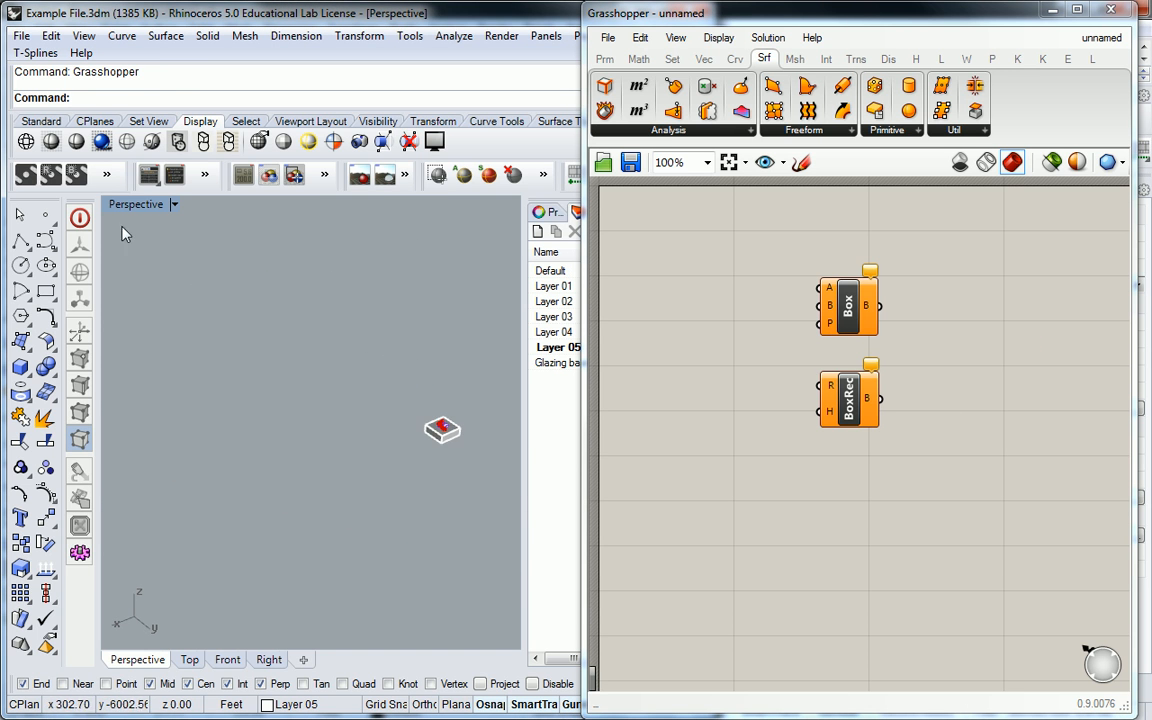
{"action": "double_click", "coordinate": [142, 205]}
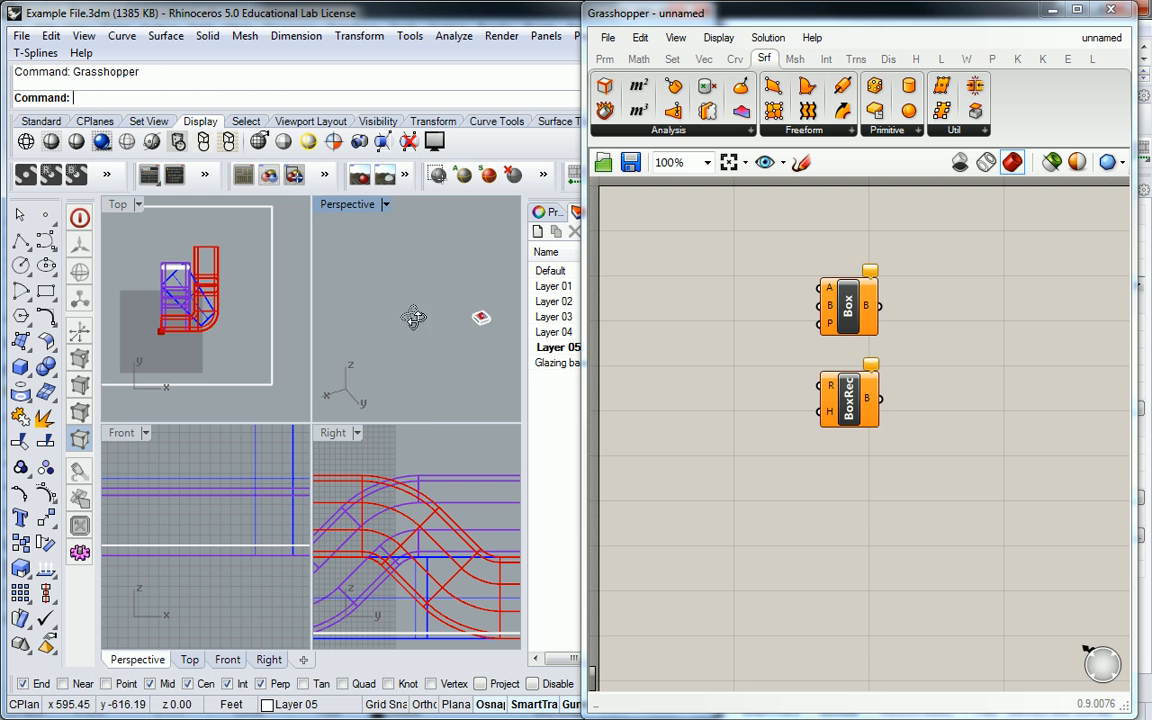
{"action": "scroll", "coordinate": [448, 296], "scroll_direction": "up", "scroll_amount": 8}
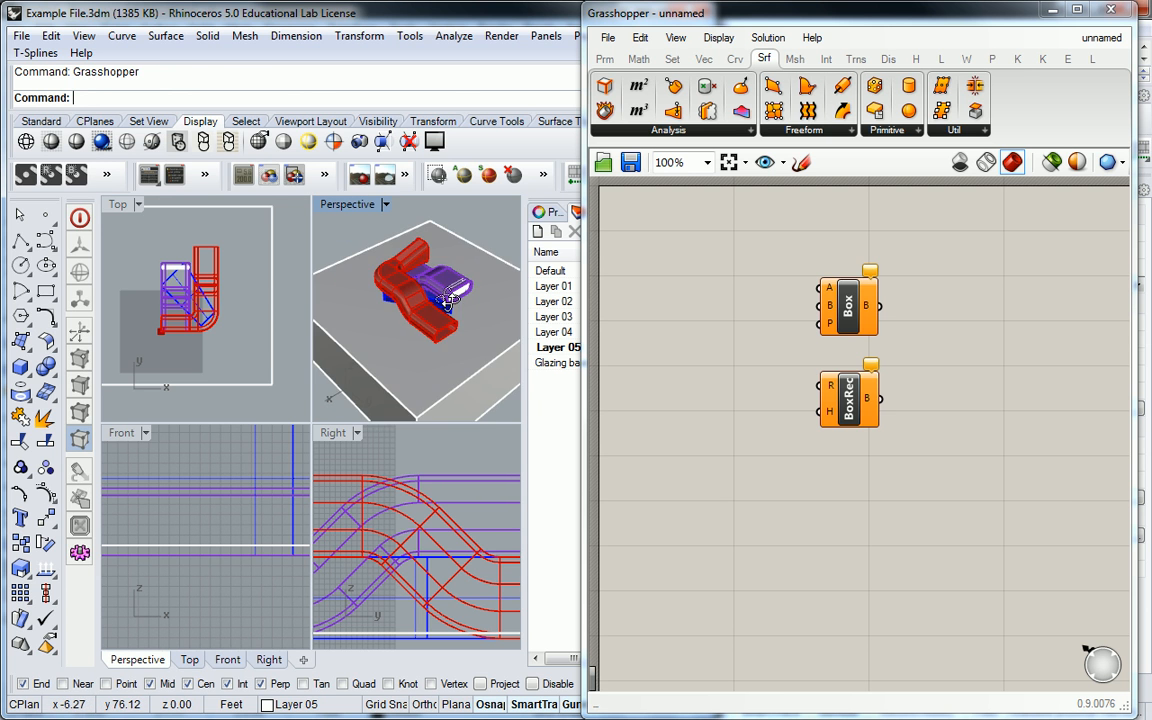
{"action": "scroll", "coordinate": [449, 300], "scroll_direction": "down", "scroll_amount": 5}
{"action": "key", "text": "ctrl+a"}
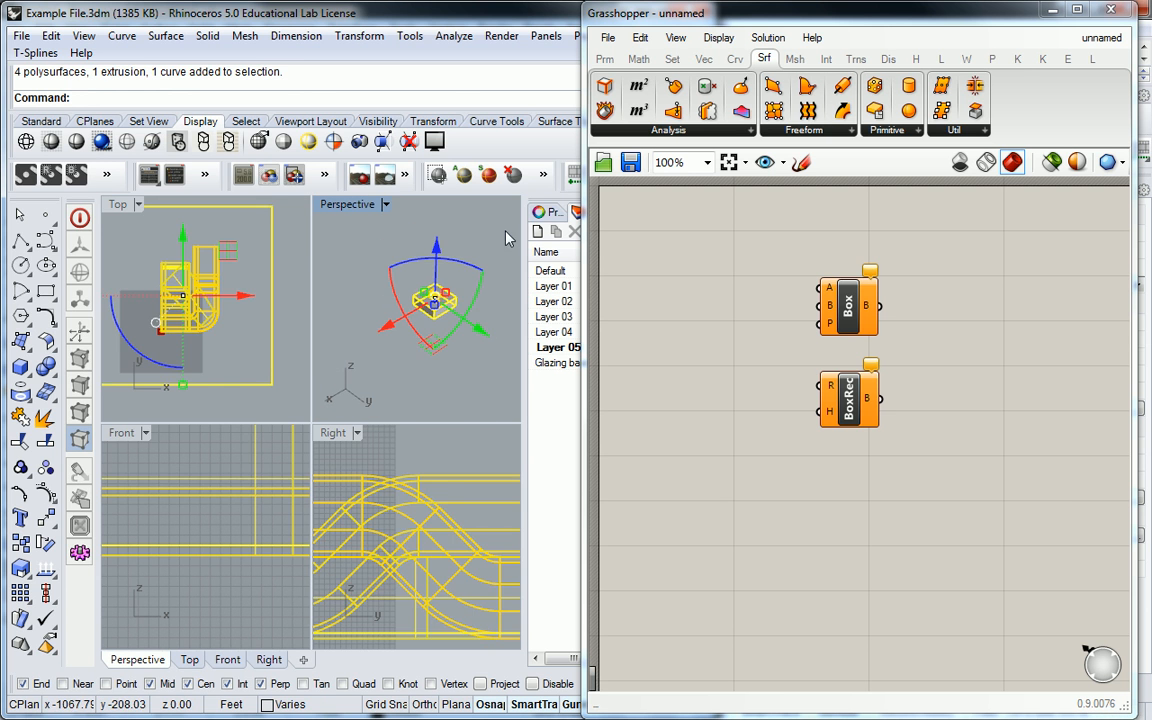
{"action": "left_click_drag", "start_coordinate": [479, 329], "coordinate": [436, 301]}
{"action": "left_click", "coordinate": [438, 334]}
- Frame the empty construction grid around the origin in the Perspective view and maximize that viewport
{"action": "scroll", "coordinate": [420, 296], "scroll_direction": "up", "scroll_amount": 12}
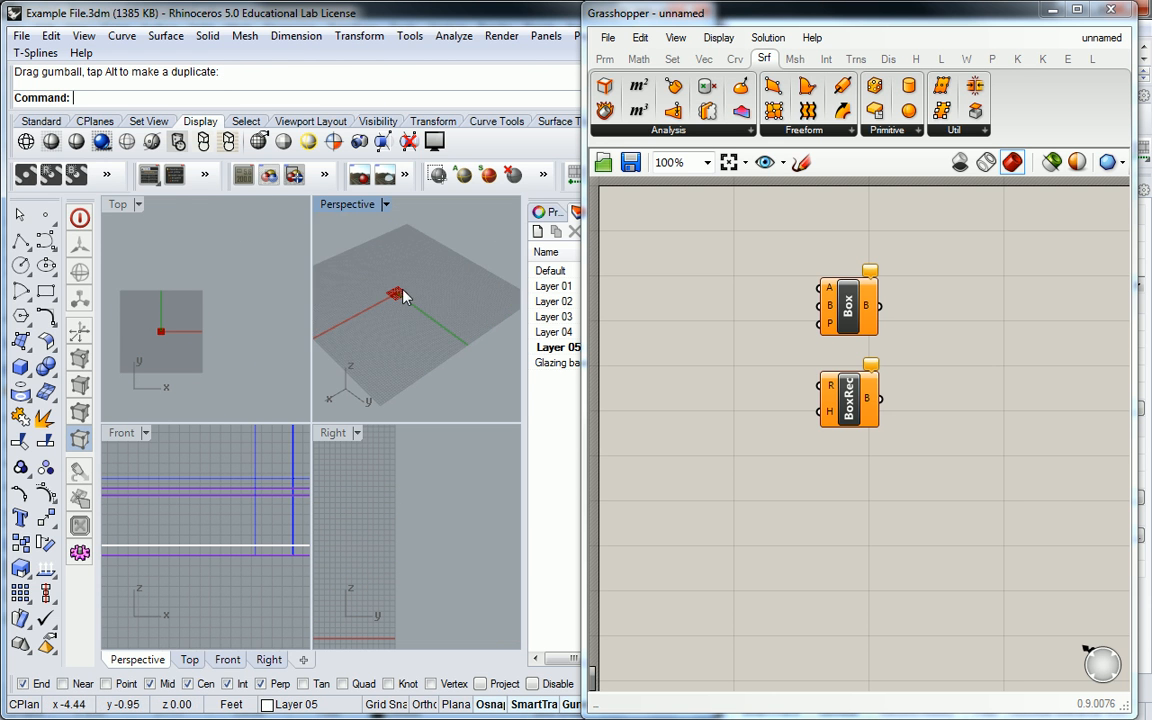
{"action": "scroll", "coordinate": [409, 291], "scroll_direction": "up", "scroll_amount": 10}
{"action": "scroll", "coordinate": [395, 304], "scroll_direction": "down", "scroll_amount": 7}
{"action": "right_click_drag", "start_coordinate": [402, 316], "coordinate": [409, 304], "text": "shift"}
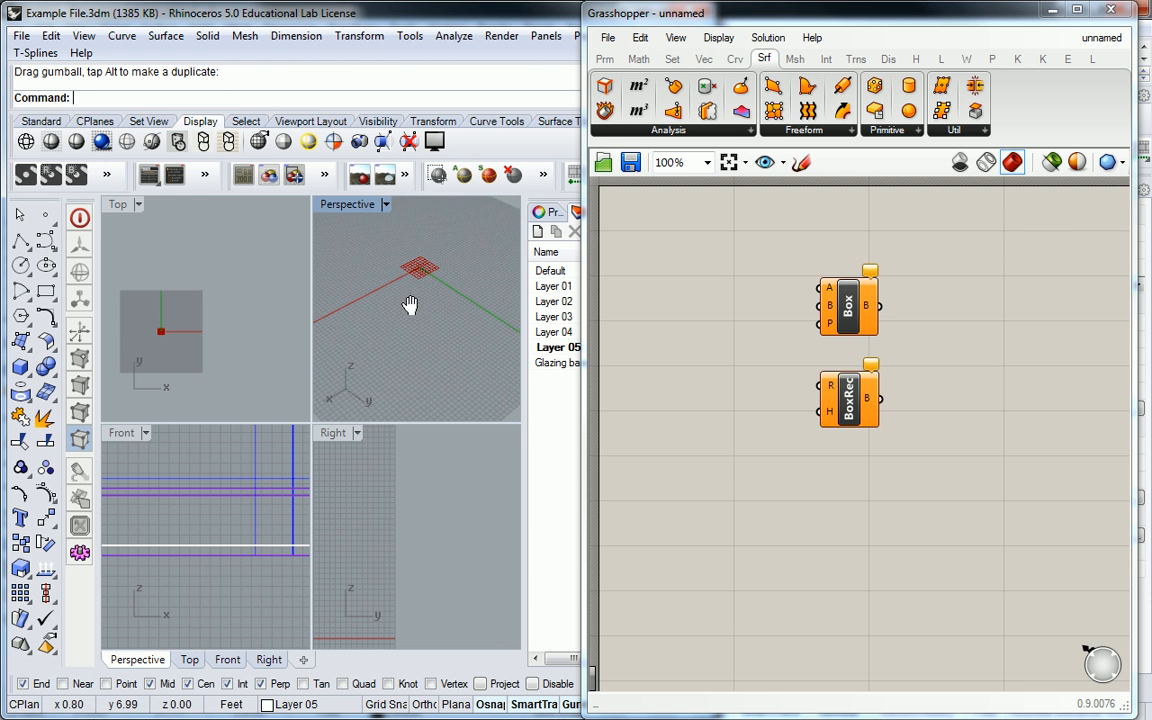
{"action": "double_click", "coordinate": [348, 208]}
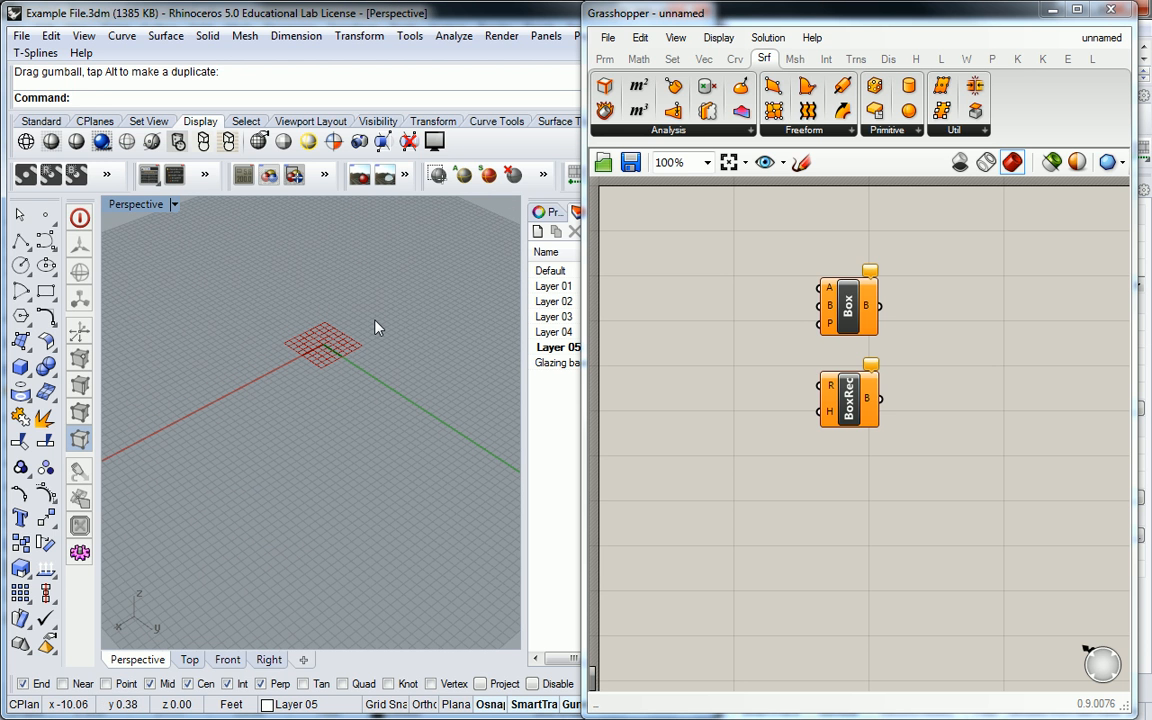